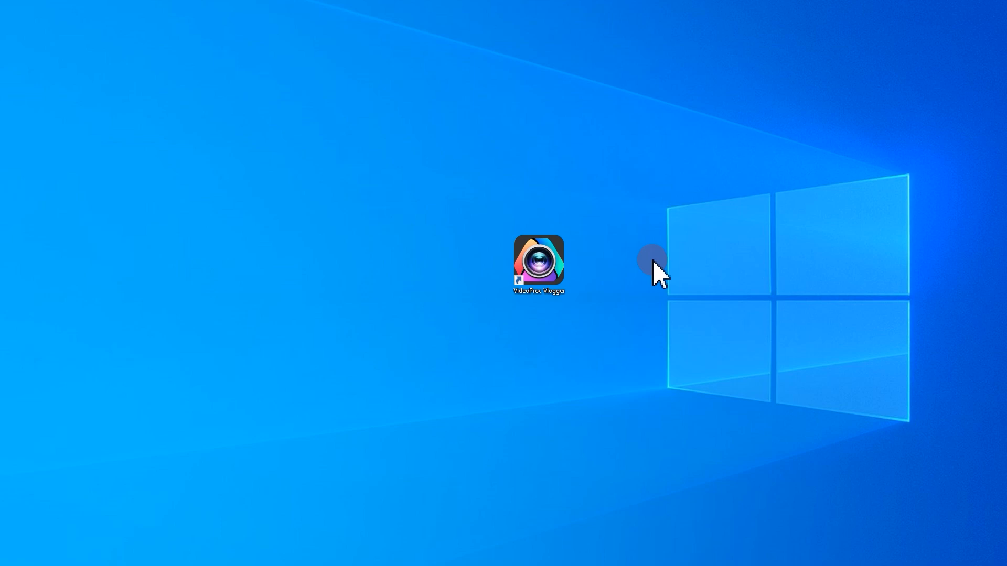
Step: Open VideoProc Vlogger and add a text clip reading RAINBOW
{"action": "double_click", "coordinate": [559, 259]}
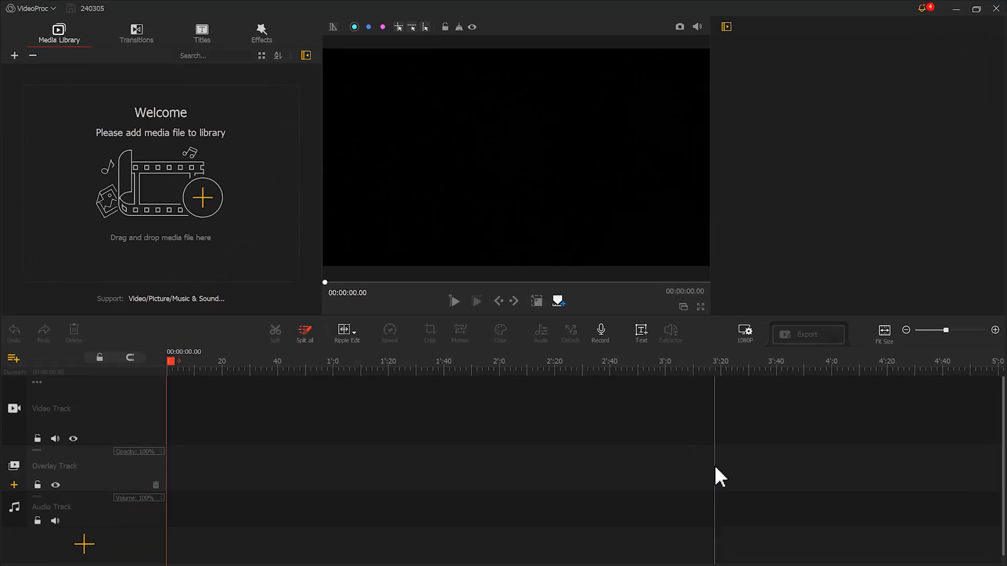
{"action": "left_click", "coordinate": [642, 331]}
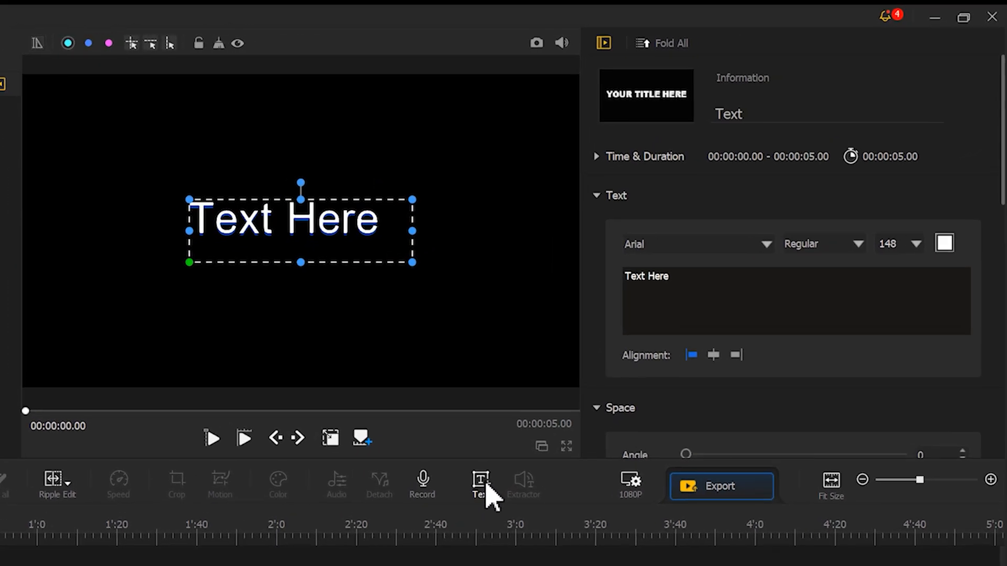
{"action": "left_click_drag", "start_coordinate": [677, 281], "coordinate": [611, 276]}
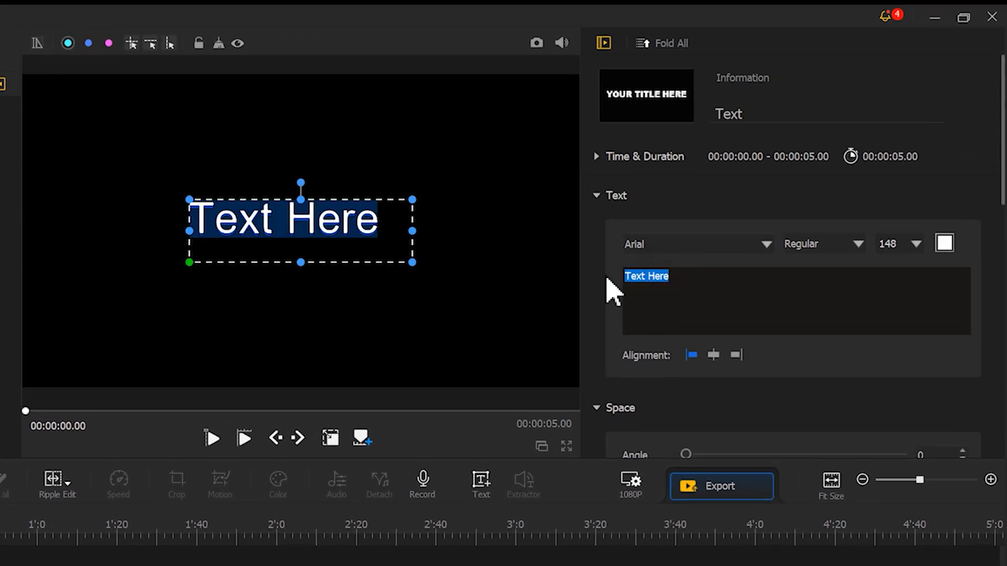
{"action": "type", "text": "RAINBOW"}
Step: Format the RAINBOW title as Tahoma Bold, size 200, and widen its text box so the word fits on one line
{"action": "left_click", "coordinate": [766, 245]}
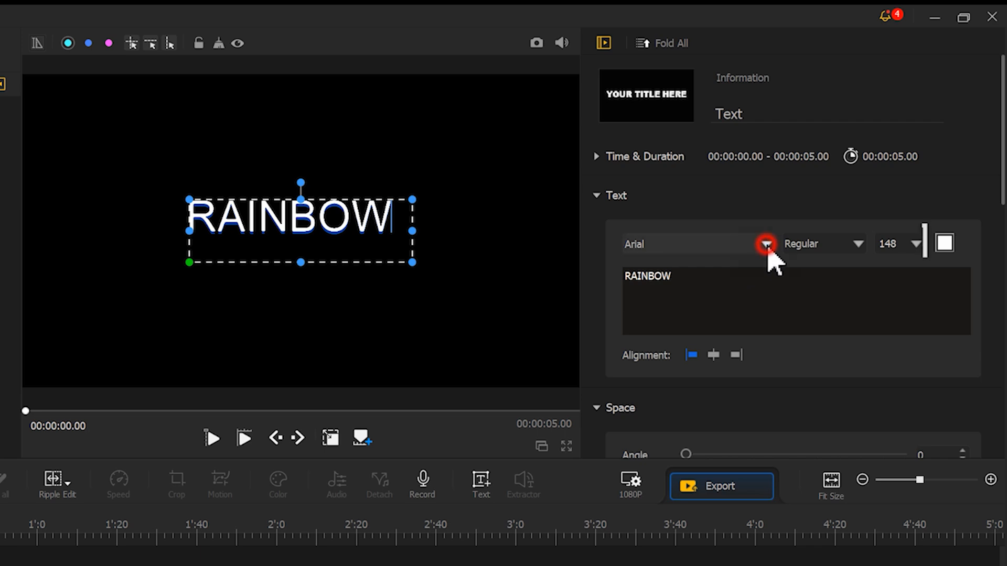
{"action": "left_click_drag", "start_coordinate": [872, 266], "coordinate": [873, 276]}
{"action": "left_click_drag", "start_coordinate": [878, 396], "coordinate": [873, 556]}
{"action": "left_click", "coordinate": [688, 339]}
{"action": "left_click", "coordinate": [853, 245]}
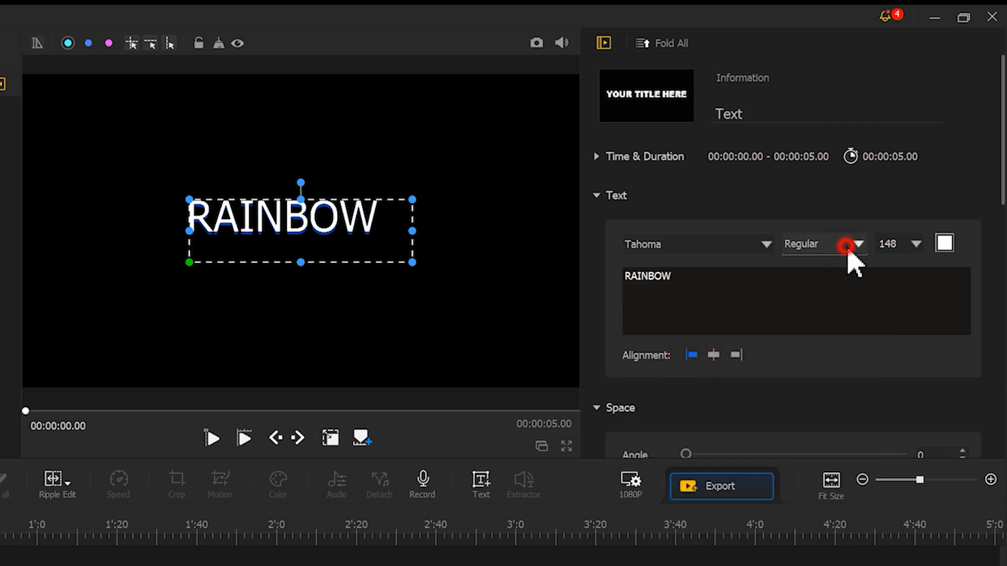
{"action": "left_click", "coordinate": [830, 278]}
{"action": "left_click", "coordinate": [902, 246]}
{"action": "type", "text": "200"}
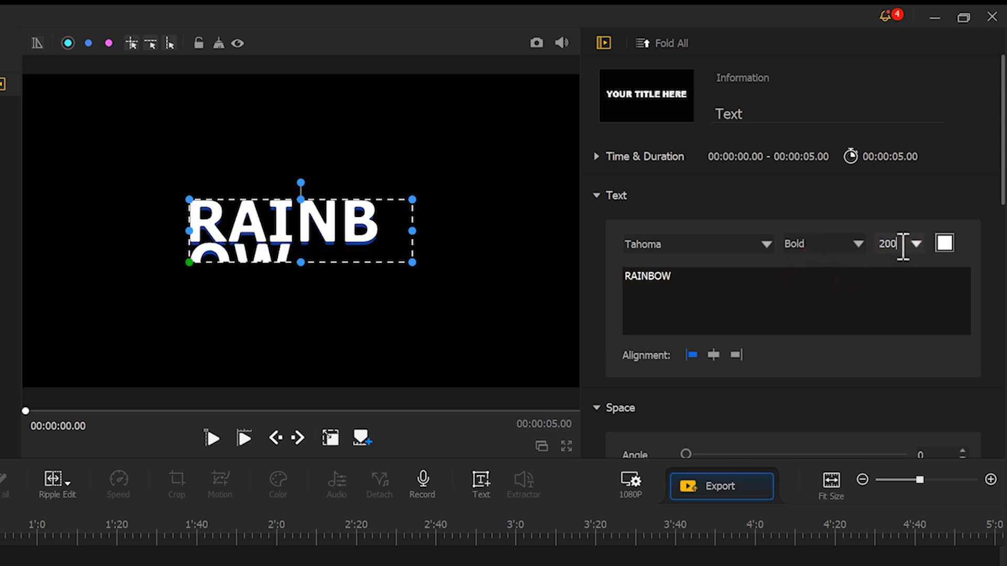
{"action": "left_click_drag", "start_coordinate": [353, 225], "coordinate": [453, 230]}
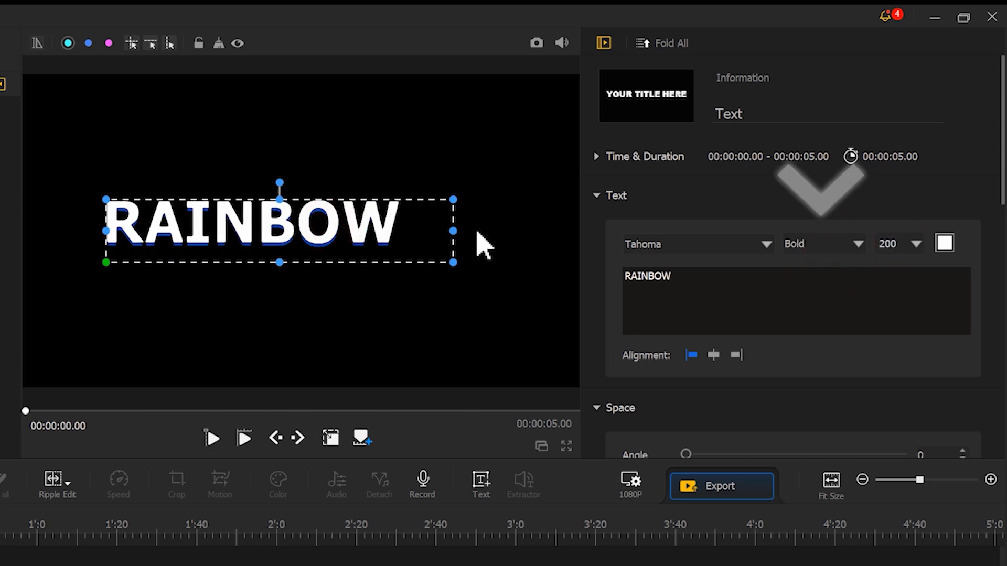
Step: Set the title's text shadow offset to 0 and move the title back to the middle of the frame
{"action": "left_click_drag", "start_coordinate": [1003, 155], "coordinate": [1001, 393]}
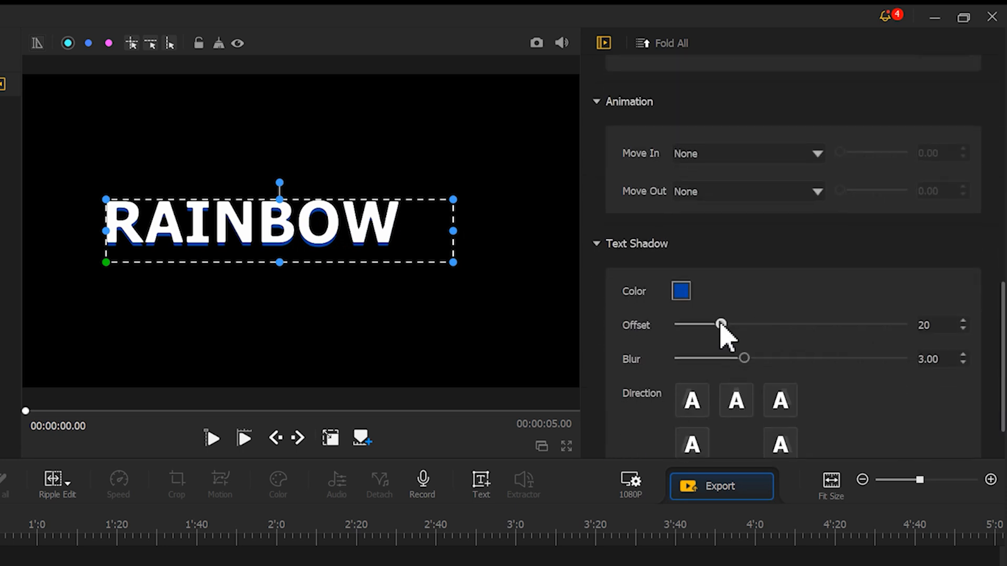
{"action": "left_click_drag", "start_coordinate": [720, 324], "coordinate": [650, 328]}
{"action": "left_click_drag", "start_coordinate": [395, 219], "coordinate": [417, 226]}
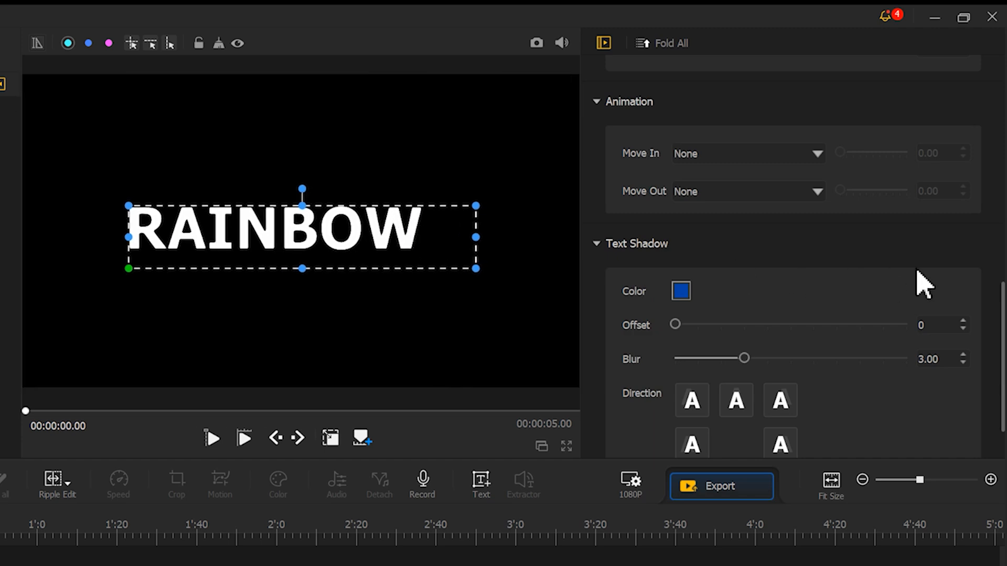
Step: Set the title's character spacing to 13, enlarge its text box to fit and recenter it in the frame
{"action": "left_click_drag", "start_coordinate": [1003, 328], "coordinate": [1003, 194]}
{"action": "left_click_drag", "start_coordinate": [687, 239], "coordinate": [712, 239]}
{"action": "left_click_drag", "start_coordinate": [476, 235], "coordinate": [487, 235]}
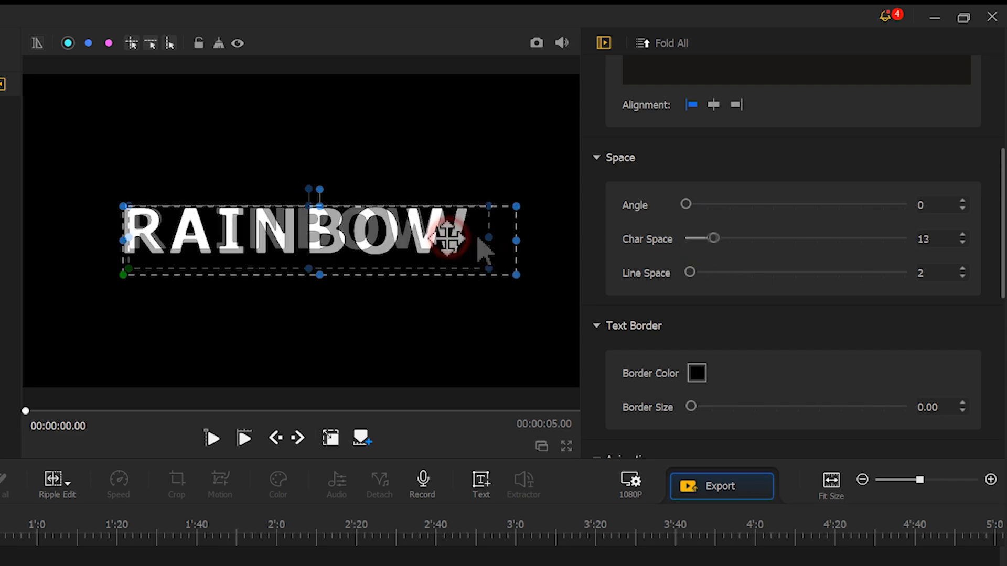
{"action": "left_click", "coordinate": [461, 424]}
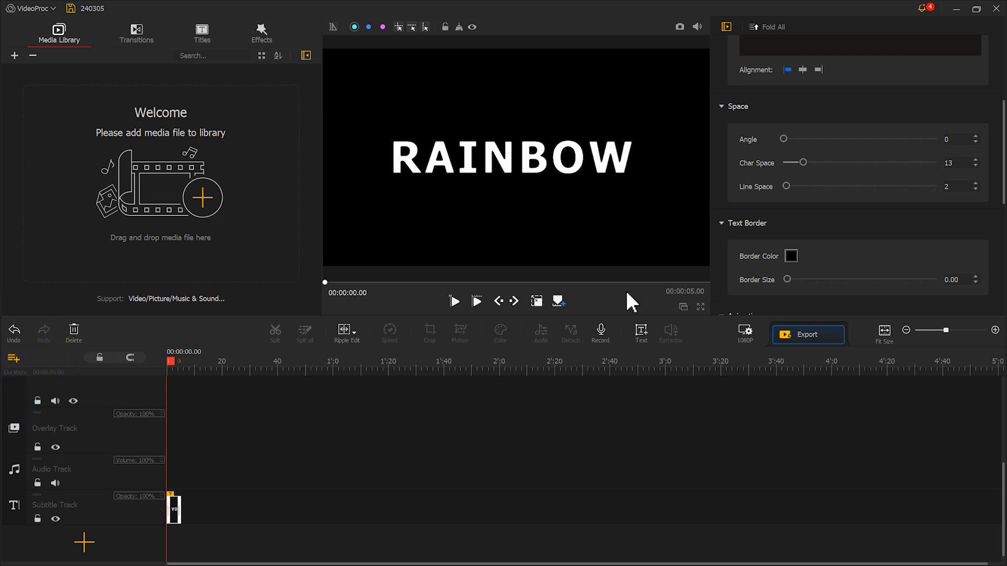
Step: Add seven more subtitle tracks to the timeline, up to Subtitle Track7
{"action": "left_click", "coordinate": [13, 359]}
{"action": "left_click", "coordinate": [40, 402]}
{"action": "left_click", "coordinate": [13, 358]}
{"action": "left_click", "coordinate": [25, 403]}
{"action": "left_click", "coordinate": [13, 358]}
{"action": "left_click", "coordinate": [24, 403]}
{"action": "left_click", "coordinate": [13, 359]}
{"action": "left_click", "coordinate": [24, 401]}
{"action": "left_click", "coordinate": [12, 358]}
{"action": "left_click", "coordinate": [24, 403]}
{"action": "left_click", "coordinate": [12, 358]}
{"action": "left_click", "coordinate": [31, 403]}
{"action": "left_click", "coordinate": [12, 358]}
{"action": "left_click", "coordinate": [30, 403]}
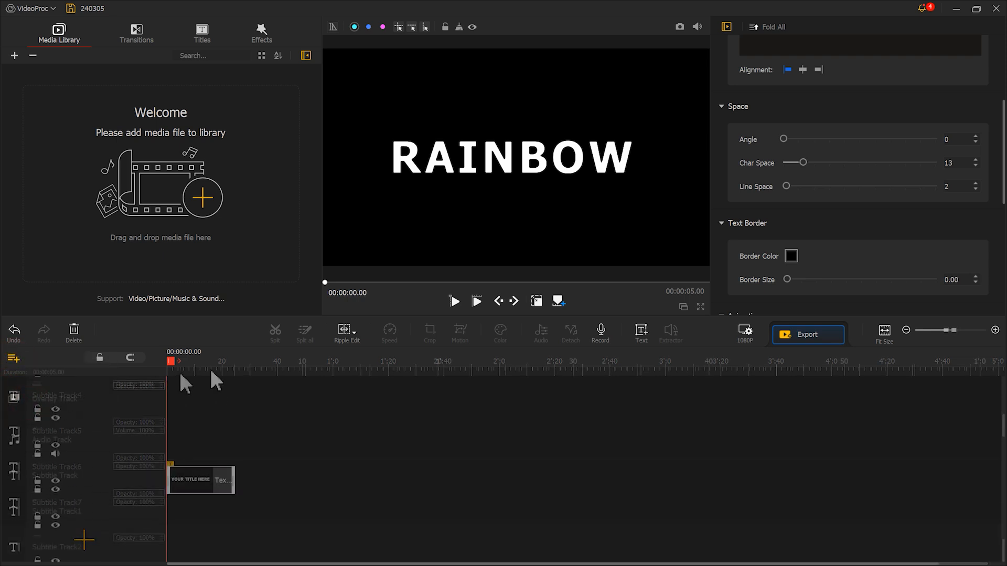
Step: Copy the white RAINBOW clip and place the duplicate at the start of Subtitle Track1
{"action": "left_click_drag", "start_coordinate": [210, 370], "coordinate": [492, 366]}
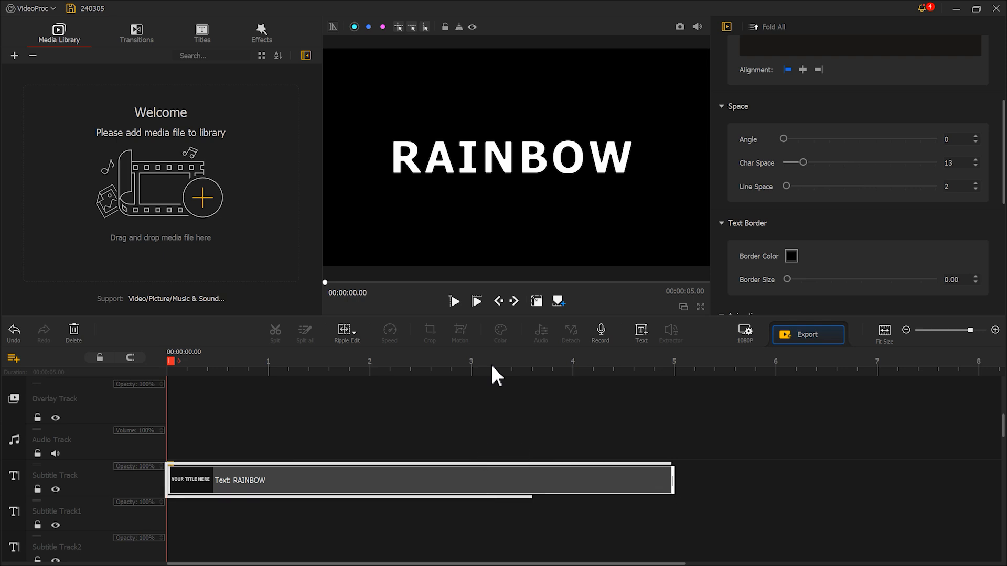
{"action": "right_click", "coordinate": [330, 478]}
{"action": "left_click", "coordinate": [351, 506]}
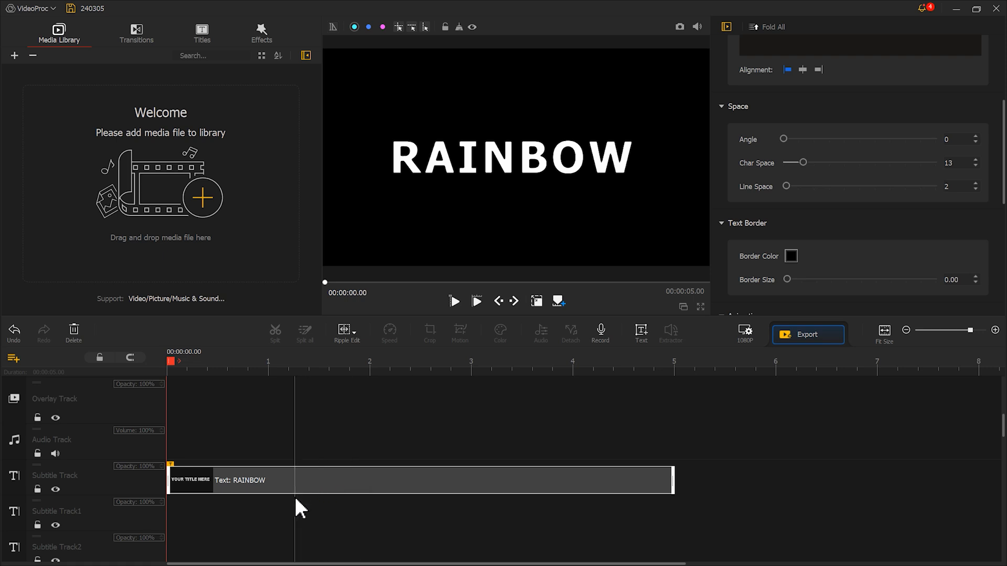
{"action": "right_click", "coordinate": [317, 481]}
{"action": "left_click", "coordinate": [340, 534]}
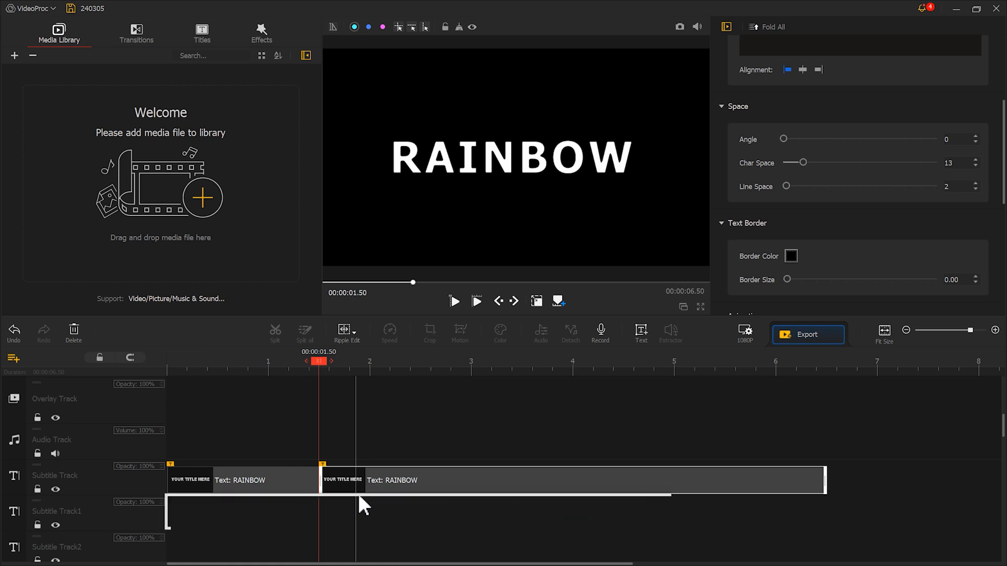
{"action": "left_click_drag", "start_coordinate": [356, 484], "coordinate": [203, 519]}
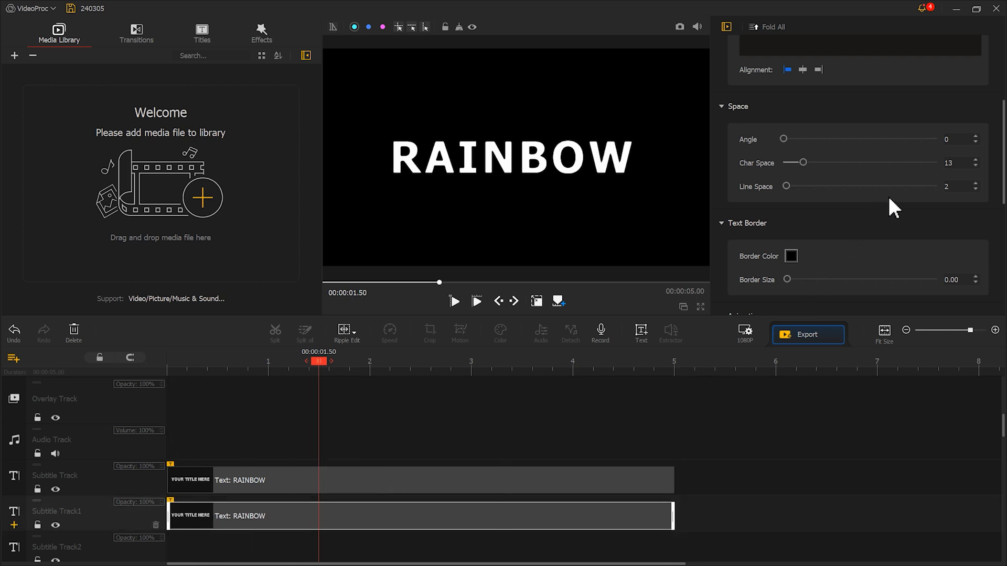
Step: Recolor the Subtitle Track1 title red (#ff0011) and shift it slightly down and to the right of the white title
{"action": "left_click_drag", "start_coordinate": [1004, 167], "coordinate": [1004, 115]}
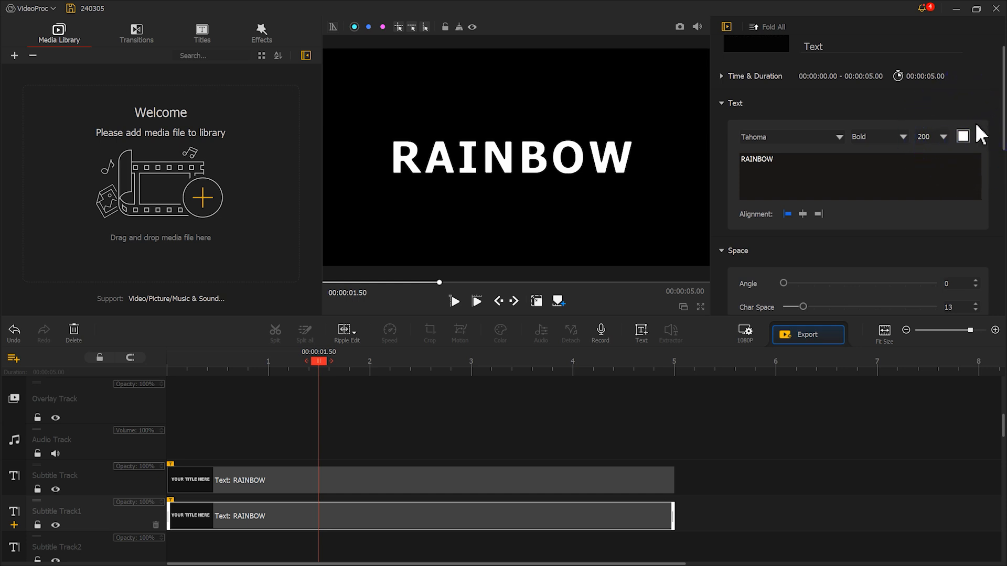
{"action": "left_click", "coordinate": [964, 136]}
{"action": "mouse_move", "coordinate": [519, 153]}
{"action": "left_mouse_down"}
{"action": "mouse_move", "coordinate": [503, 146]}
{"action": "mouse_move", "coordinate": [508, 141]}
{"action": "left_mouse_up"}
{"action": "left_click", "coordinate": [521, 414]}
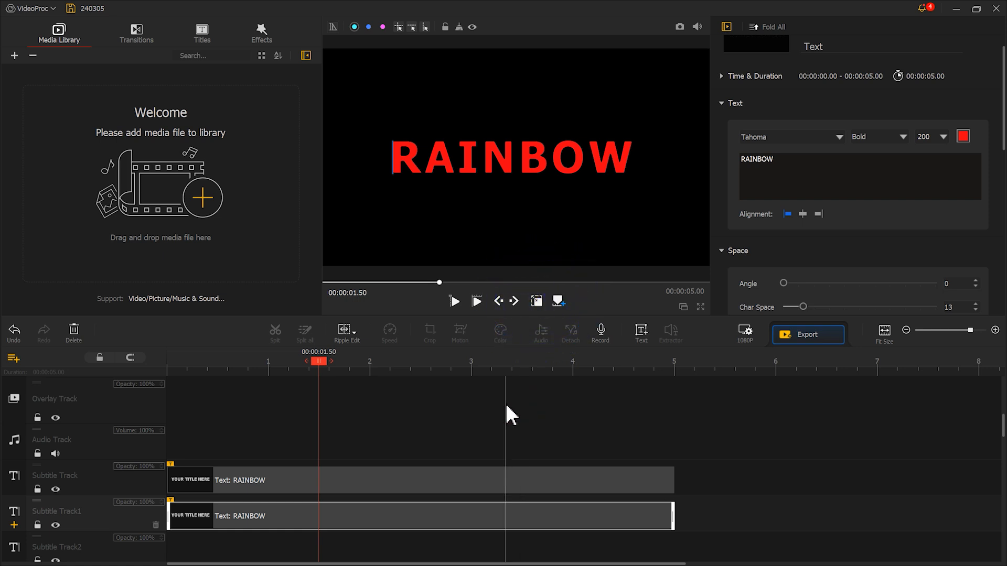
{"action": "left_click", "coordinate": [537, 301]}
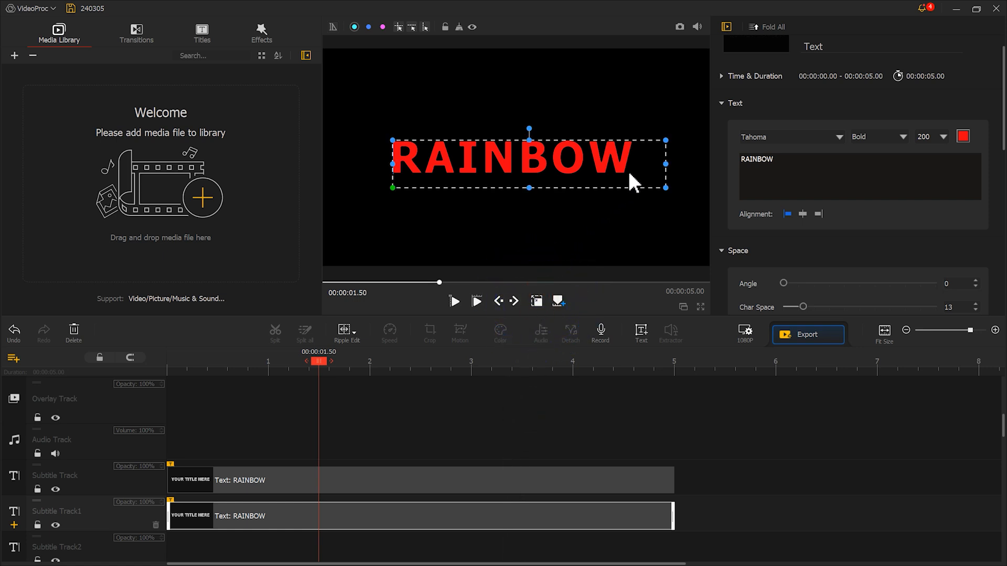
{"action": "left_click_drag", "start_coordinate": [636, 168], "coordinate": [638, 171]}
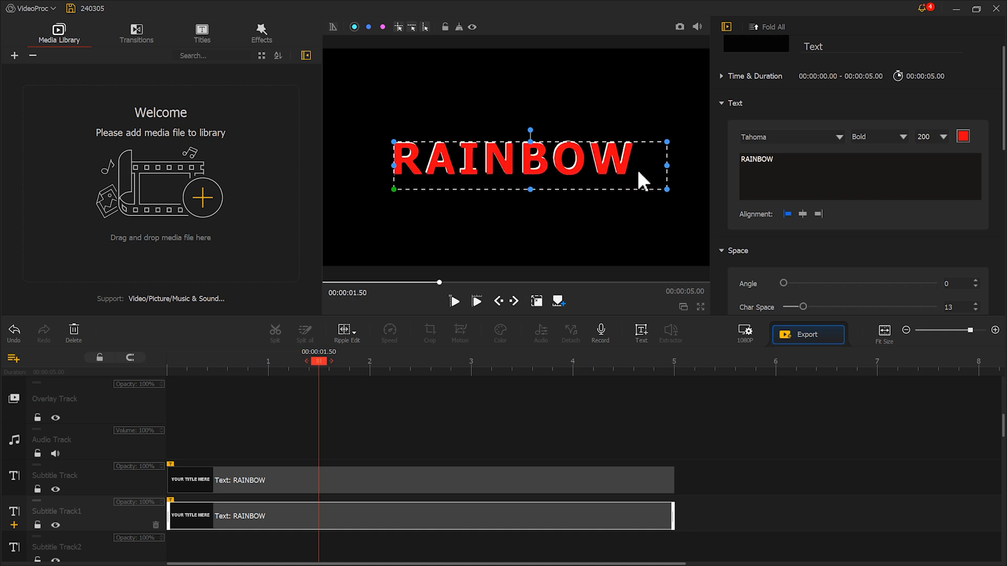
Step: Copy the red RAINBOW clip and place the duplicate at the start of Subtitle Track2
{"action": "left_click", "coordinate": [336, 517]}
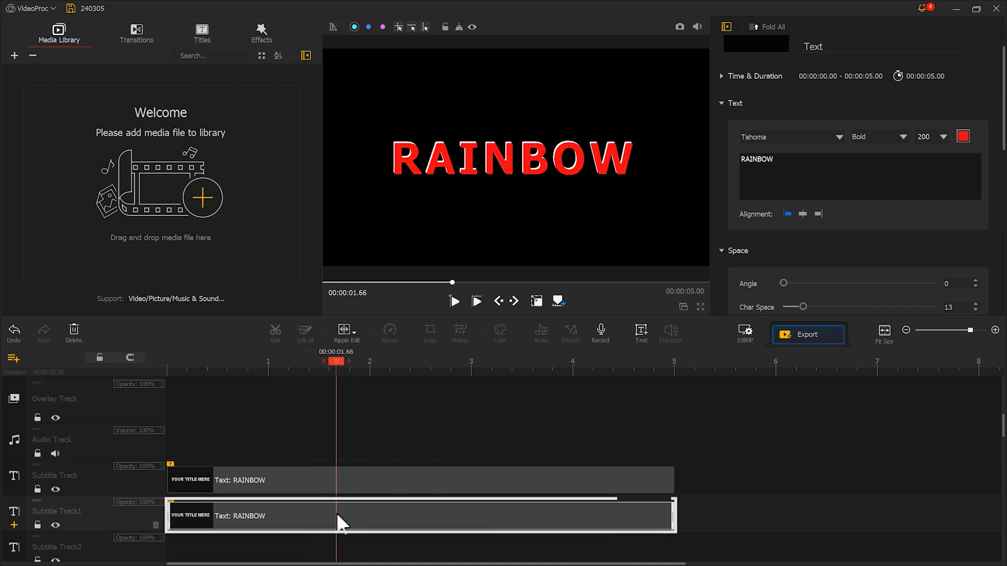
{"action": "right_click", "coordinate": [337, 516]}
{"action": "left_click", "coordinate": [348, 511]}
{"action": "right_click", "coordinate": [339, 514]}
{"action": "left_click", "coordinate": [364, 529]}
{"action": "scroll", "coordinate": [355, 474], "scroll_direction": "down", "scroll_amount": 1}
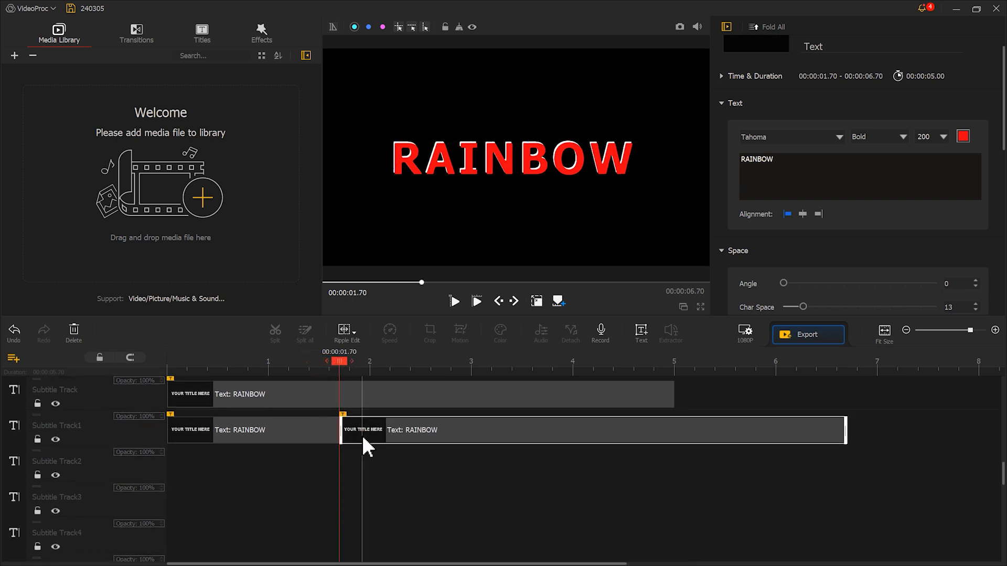
{"action": "left_click_drag", "start_coordinate": [367, 443], "coordinate": [182, 467]}
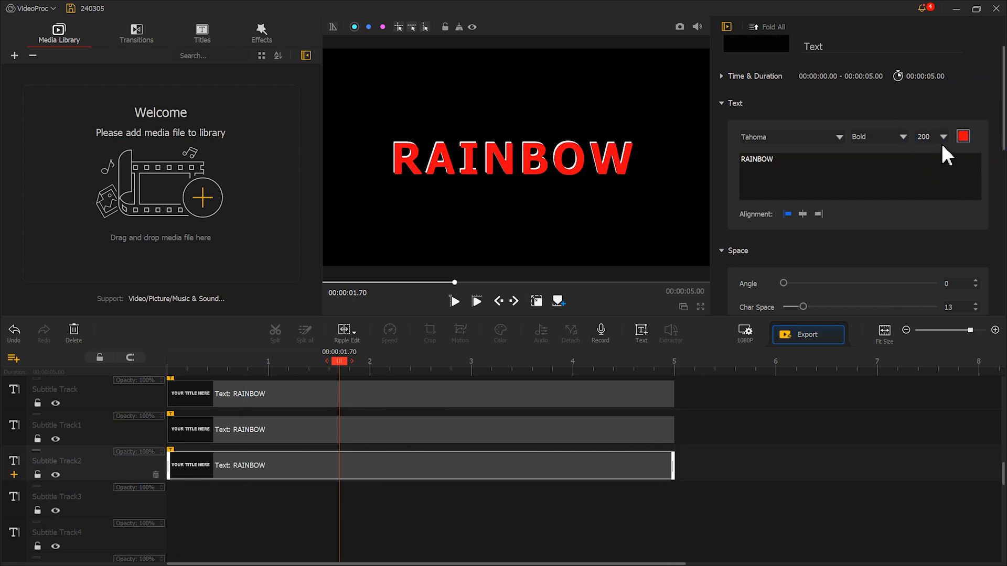
Step: Recolor the Subtitle Track2 title orange (#ff5900) and offset it slightly down and to the right of the red title
{"action": "left_click", "coordinate": [965, 139]}
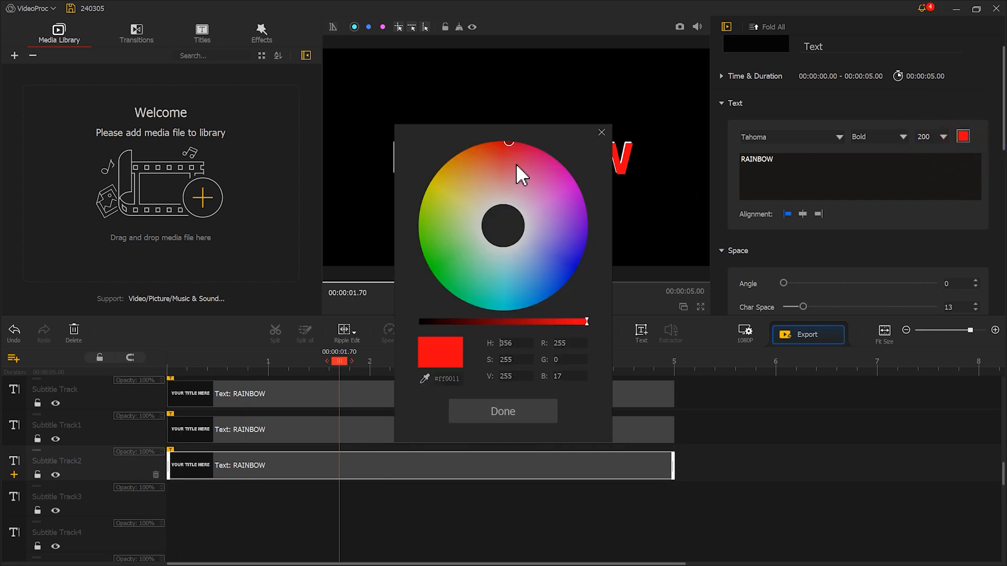
{"action": "left_click", "coordinate": [484, 147]}
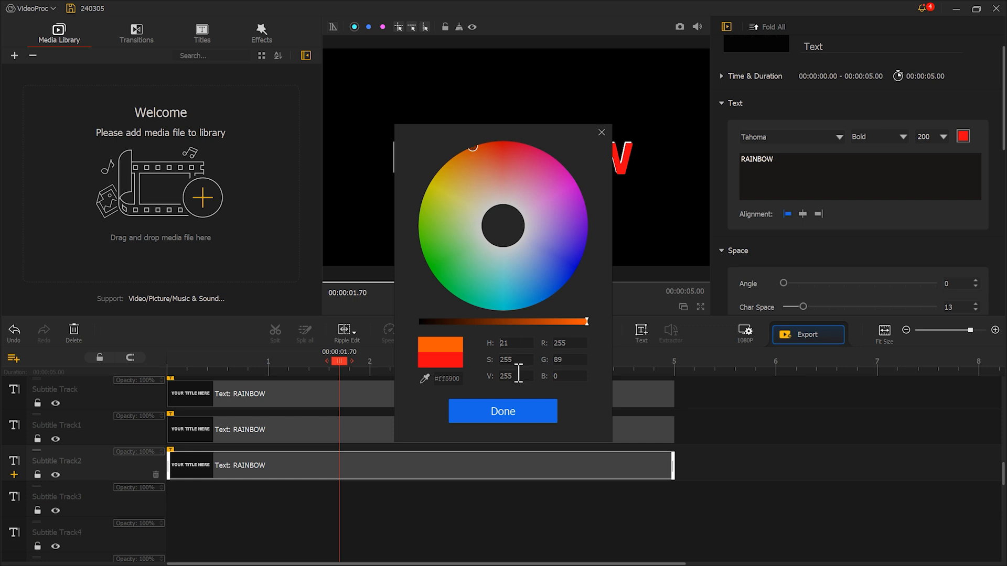
{"action": "left_click", "coordinate": [524, 411]}
{"action": "left_click", "coordinate": [534, 163]}
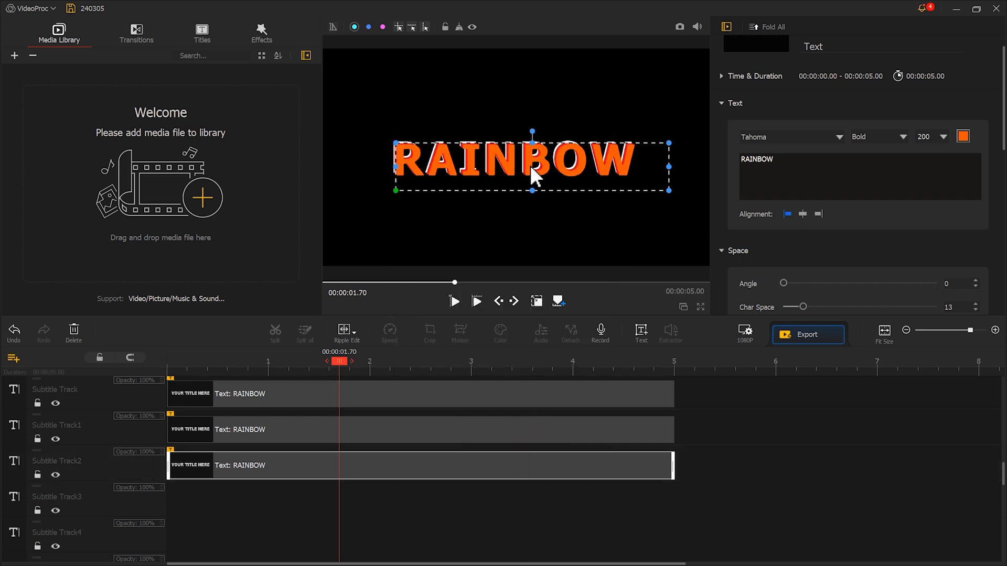
Step: Copy the orange RAINBOW clip and place the duplicate at the start of Subtitle Track3
{"action": "right_click", "coordinate": [330, 465]}
{"action": "left_click", "coordinate": [349, 404]}
{"action": "right_click", "coordinate": [306, 501]}
{"action": "left_click", "coordinate": [326, 519]}
{"action": "left_click_drag", "start_coordinate": [367, 501], "coordinate": [229, 501]}
Step: Recolor the Subtitle Track3 title yellow (#ffcc00)
{"action": "left_click", "coordinate": [963, 136]}
{"action": "left_click_drag", "start_coordinate": [454, 159], "coordinate": [435, 174]}
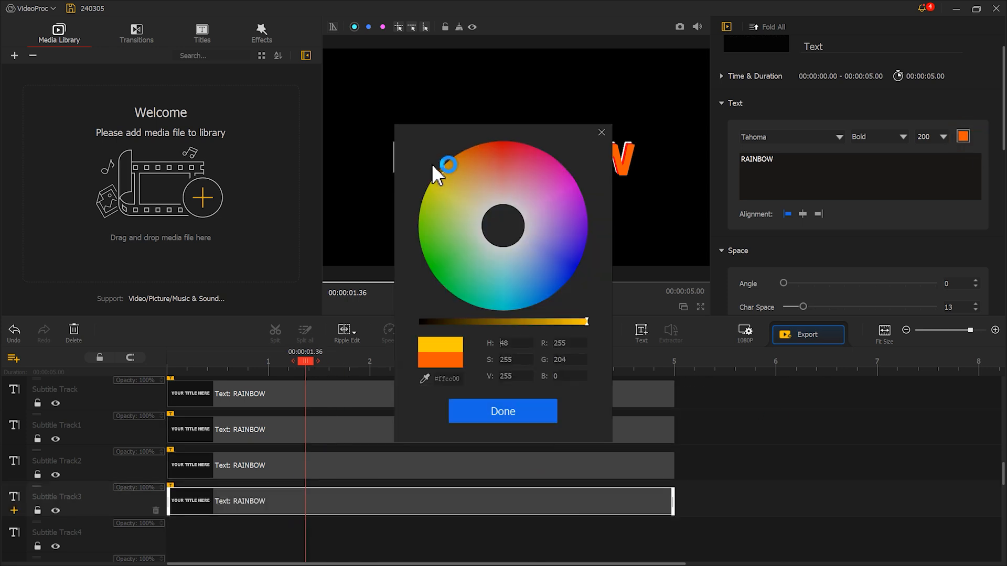
{"action": "left_click", "coordinate": [526, 418]}
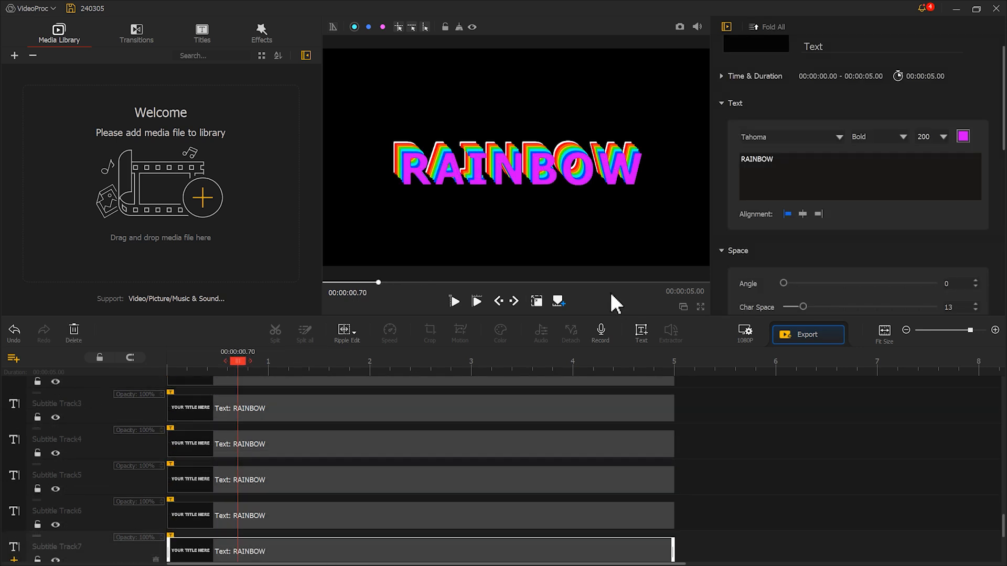
Step: Move the white title's track below Subtitle Track7 and shift the white title down and right so it sits over the purple copy
{"action": "scroll", "coordinate": [211, 457], "scroll_direction": "up", "scroll_amount": 5}
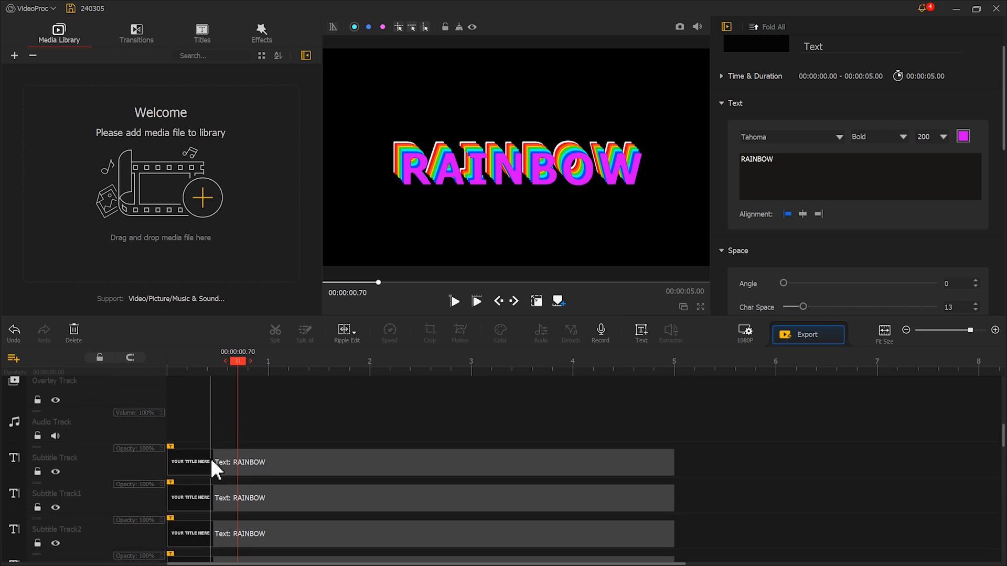
{"action": "left_click", "coordinate": [201, 473]}
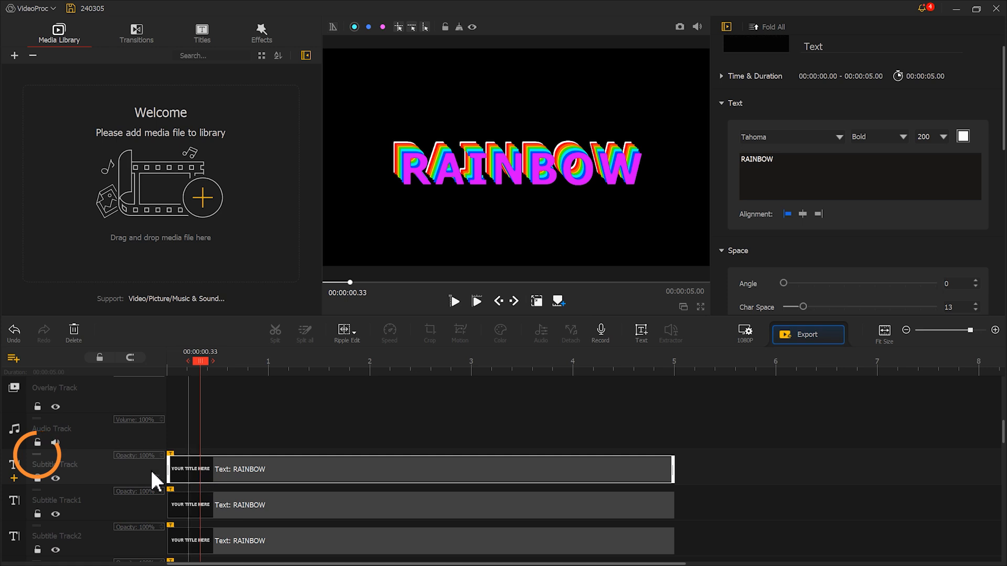
{"action": "left_click_drag", "start_coordinate": [39, 456], "coordinate": [47, 498]}
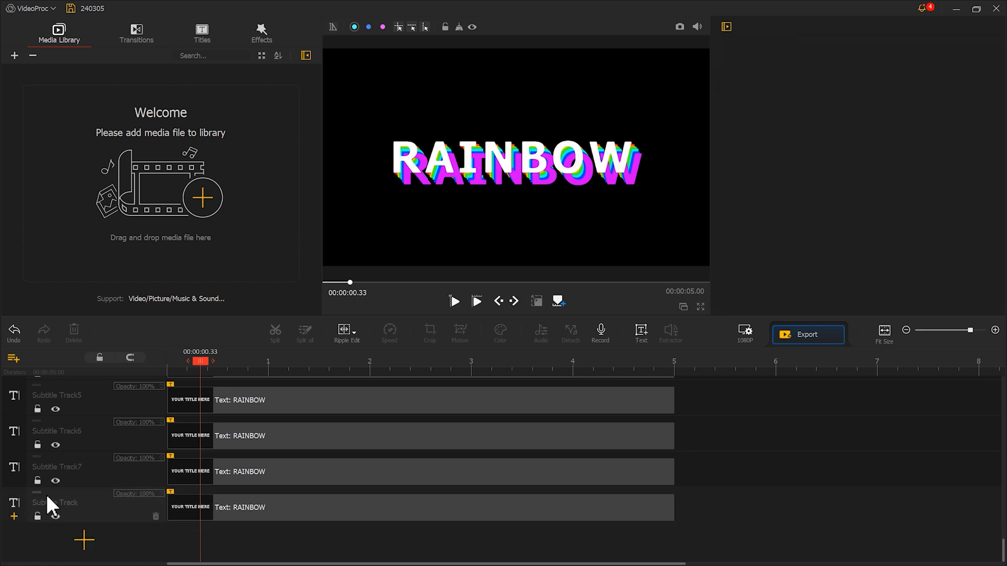
{"action": "left_click", "coordinate": [608, 172]}
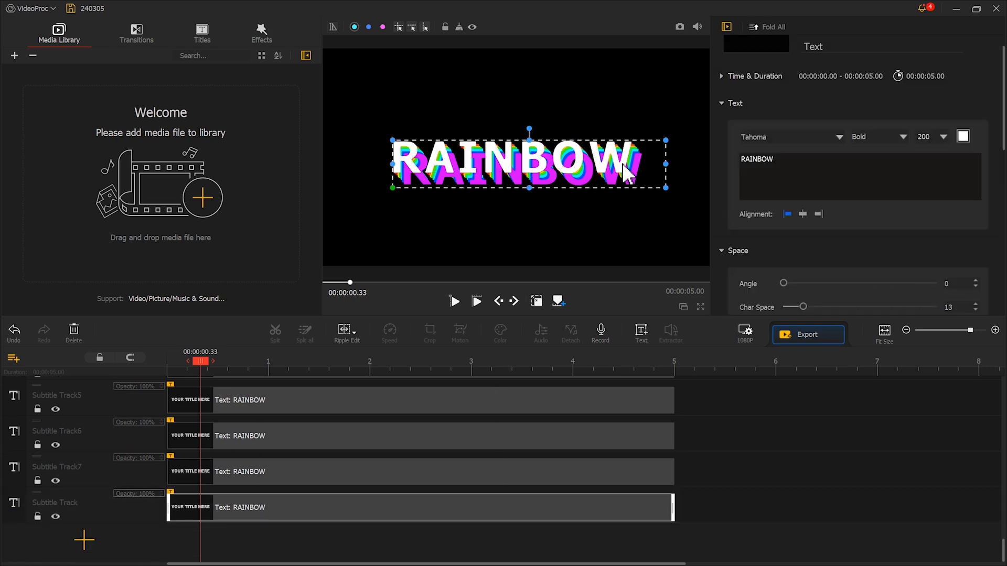
{"action": "left_click_drag", "start_coordinate": [653, 176], "coordinate": [664, 187]}
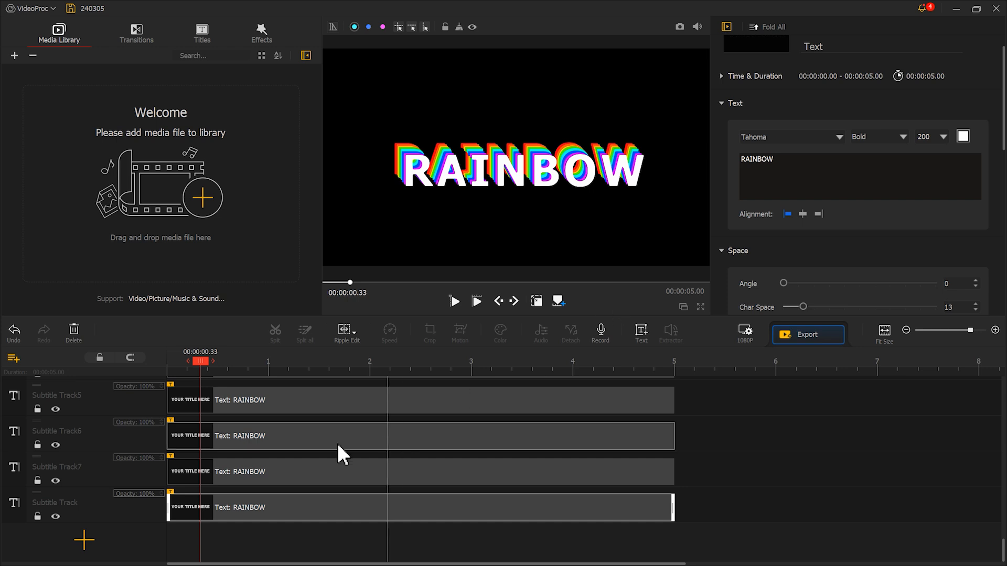
Step: Shift the orange clip on Subtitle Track2 to start at 00:00:00.10 and the yellow clip on Subtitle Track3 to 00:00:00.20
{"action": "scroll", "coordinate": [314, 446], "scroll_direction": "up", "scroll_amount": 5}
{"action": "key", "text": "ctrl+z"}
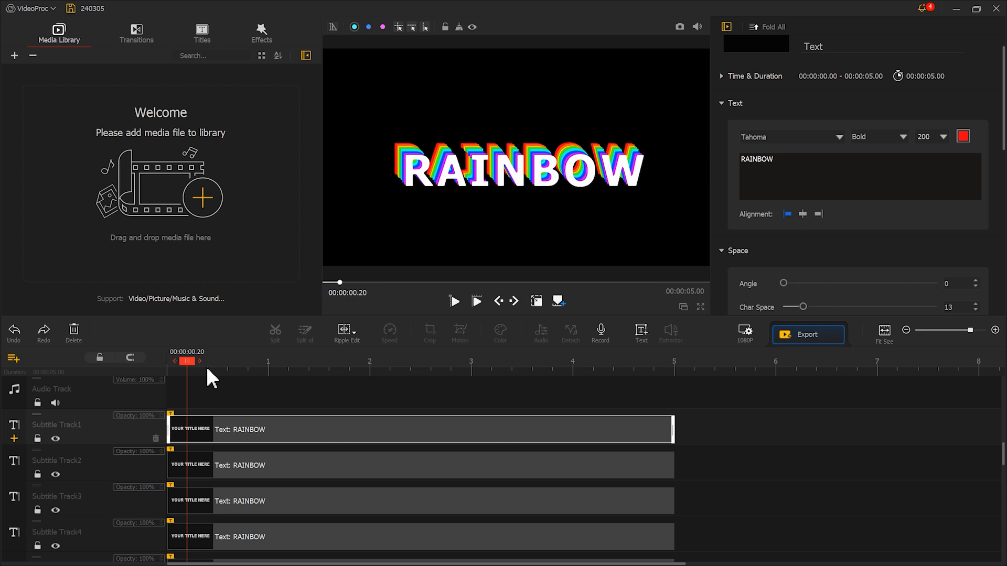
{"action": "left_click_drag", "start_coordinate": [187, 360], "coordinate": [161, 363]}
{"action": "left_click", "coordinate": [517, 304]}
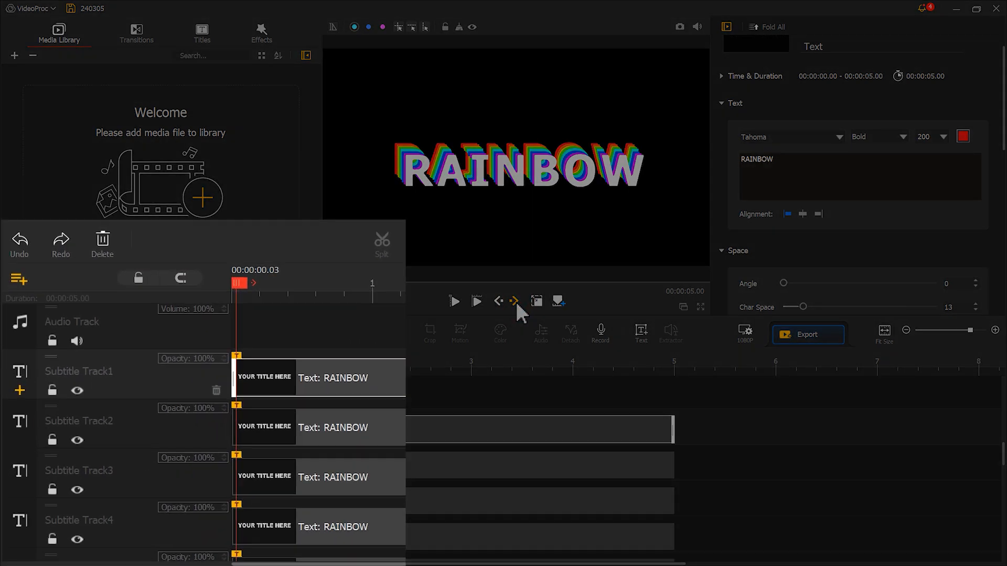
{"action": "left_click", "coordinate": [516, 303]}
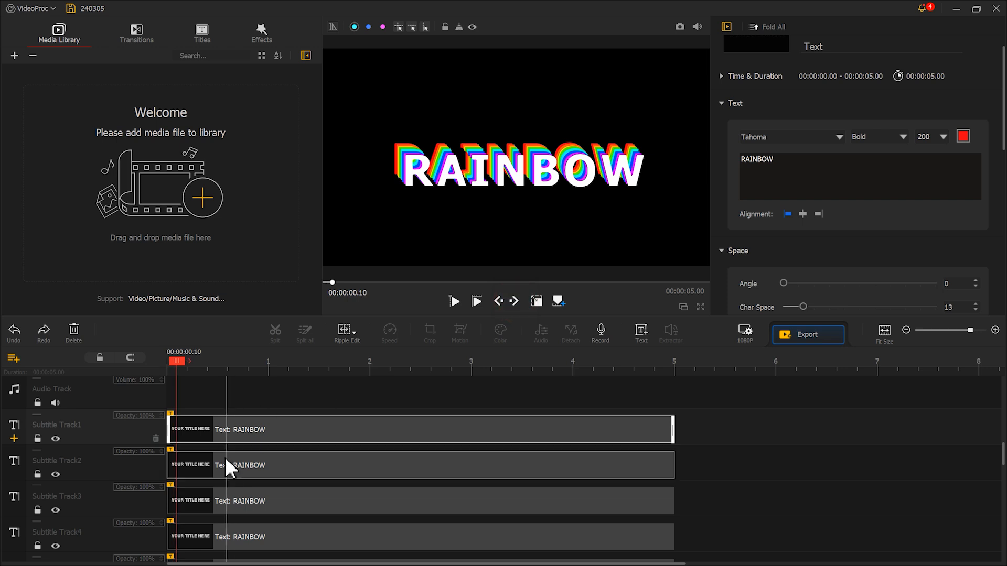
{"action": "left_click_drag", "start_coordinate": [226, 459], "coordinate": [220, 430]}
{"action": "scroll", "coordinate": [235, 461], "scroll_direction": "down", "scroll_amount": 1}
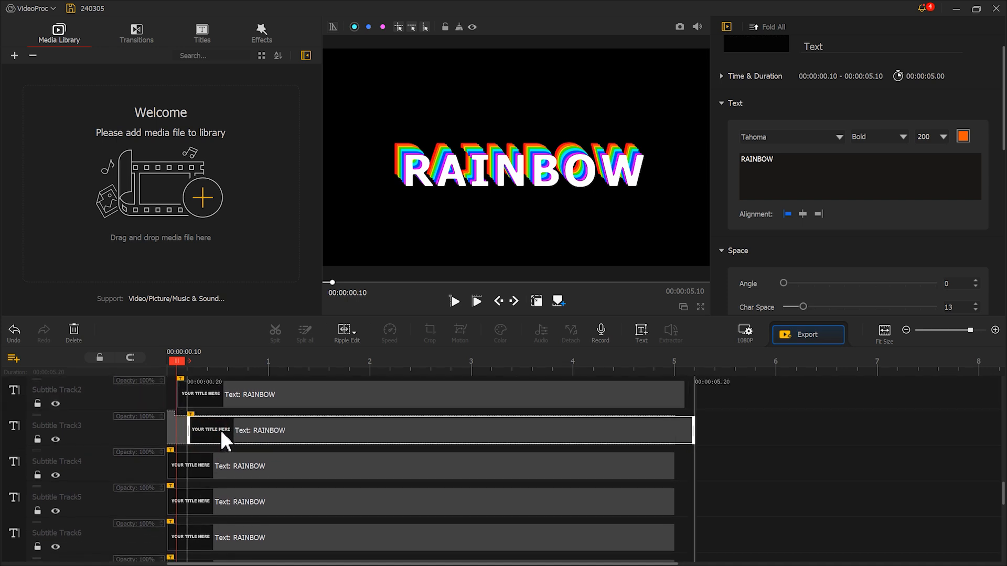
Step: Stagger the remaining RAINBOW clips from Subtitle Track4 down so each starts slightly after the one above, with the white clip at 00:00:00.80
{"action": "left_click_drag", "start_coordinate": [197, 466], "coordinate": [228, 464]}
{"action": "left_click_drag", "start_coordinate": [203, 499], "coordinate": [246, 497]}
{"action": "scroll", "coordinate": [236, 493], "scroll_direction": "down", "scroll_amount": 2}
{"action": "left_click_drag", "start_coordinate": [199, 467], "coordinate": [256, 466]}
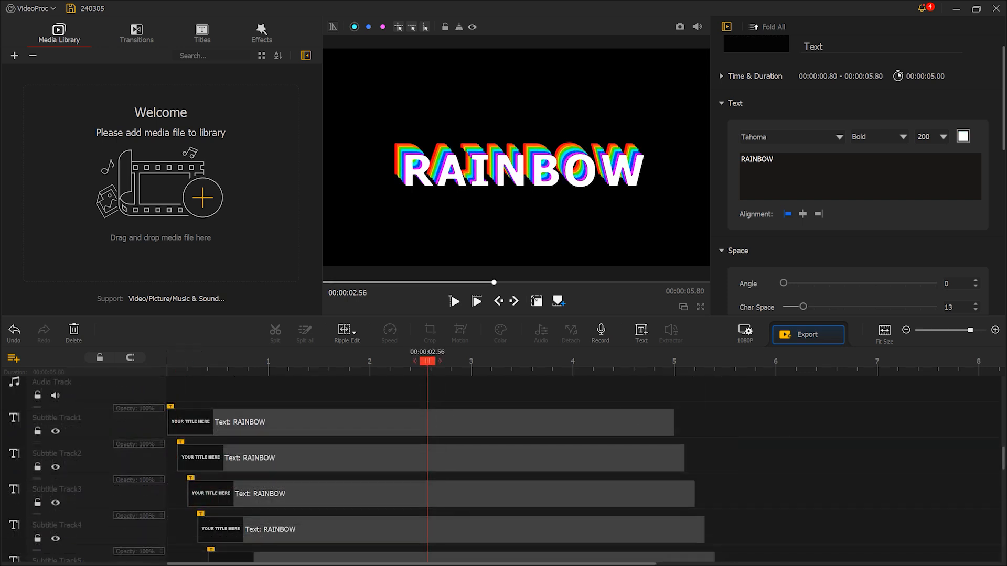
Step: Add the rainbow-over-mountains video to the media library and place it at the start of the Video Track
{"action": "left_click_drag", "start_coordinate": [439, 162], "coordinate": [212, 162]}
{"action": "left_click_drag", "start_coordinate": [145, 105], "coordinate": [205, 387]}
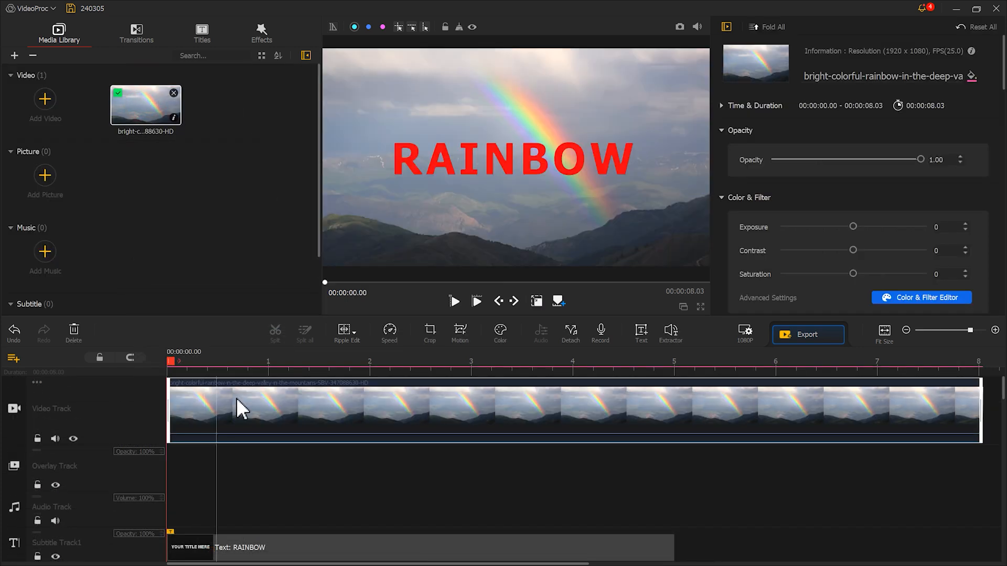
{"action": "scroll", "coordinate": [247, 404], "scroll_direction": "down", "scroll_amount": 5}
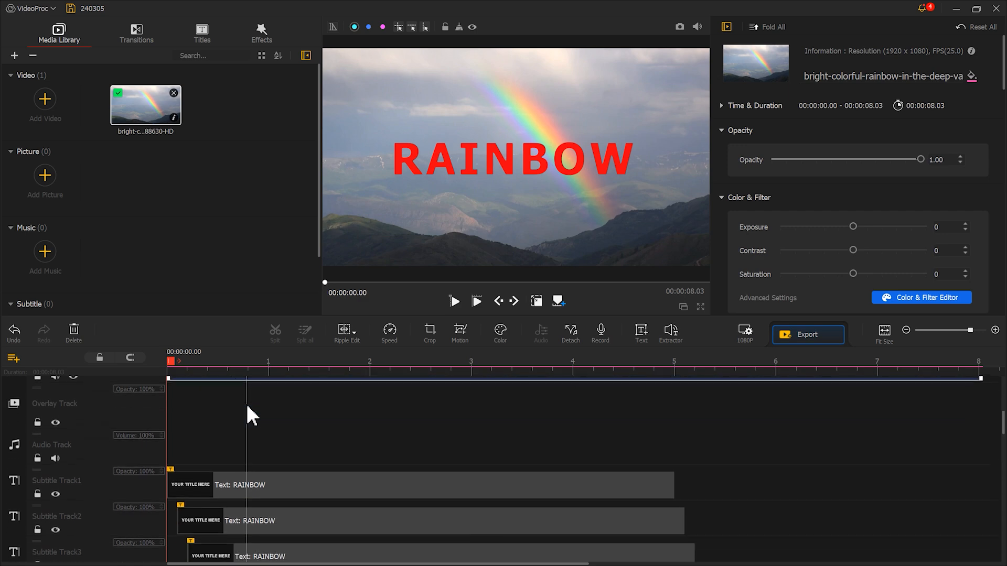
Step: Shift all the staggered RAINBOW clips together about 0.35 s later on the timeline and preview the animated title over the video
{"action": "left_click_drag", "start_coordinate": [292, 432], "coordinate": [452, 499]}
{"action": "left_click_drag", "start_coordinate": [282, 402], "coordinate": [321, 407]}
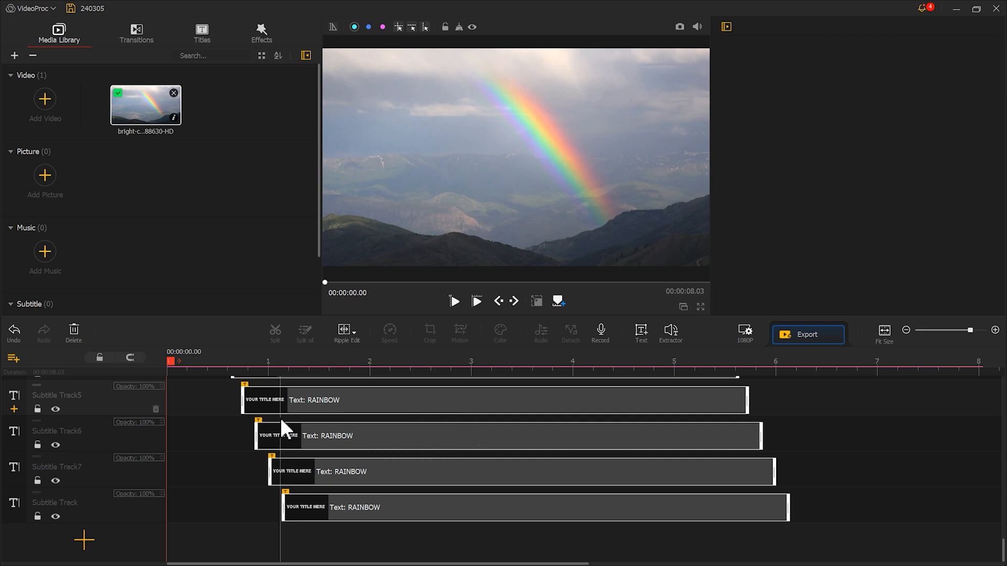
{"action": "scroll", "coordinate": [280, 417], "scroll_direction": "up", "scroll_amount": 10}
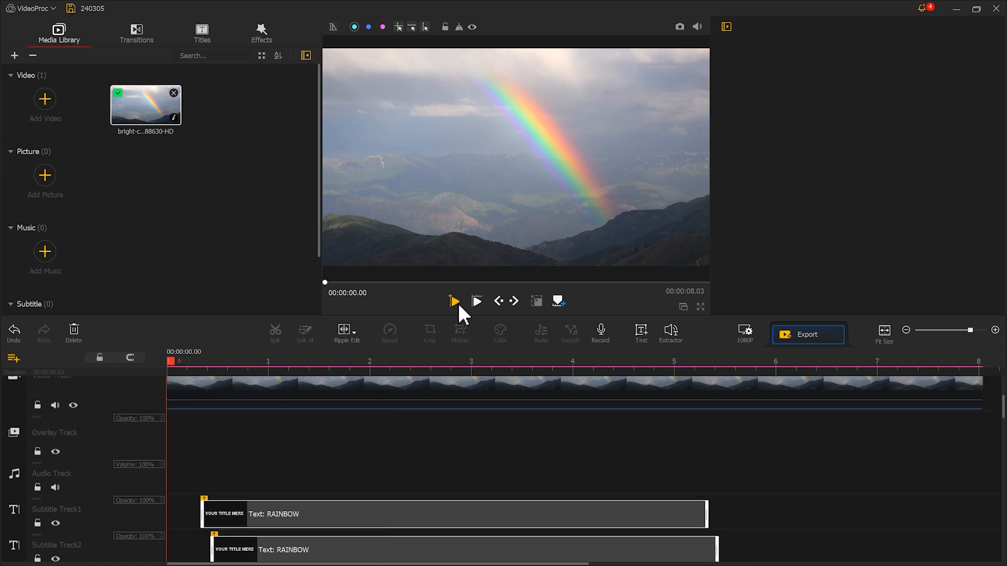
{"action": "left_click", "coordinate": [459, 306]}
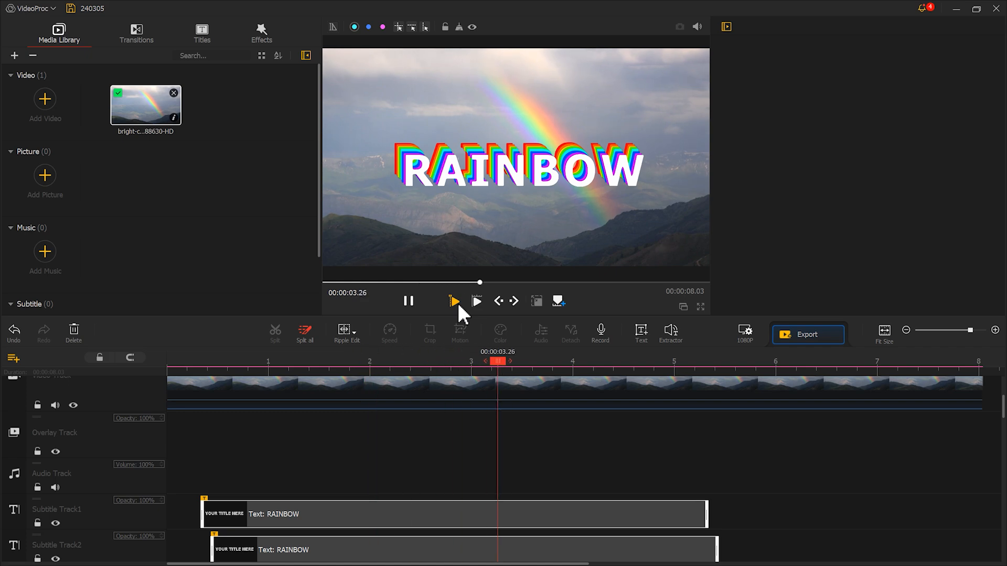
{"action": "left_click", "coordinate": [411, 297]}
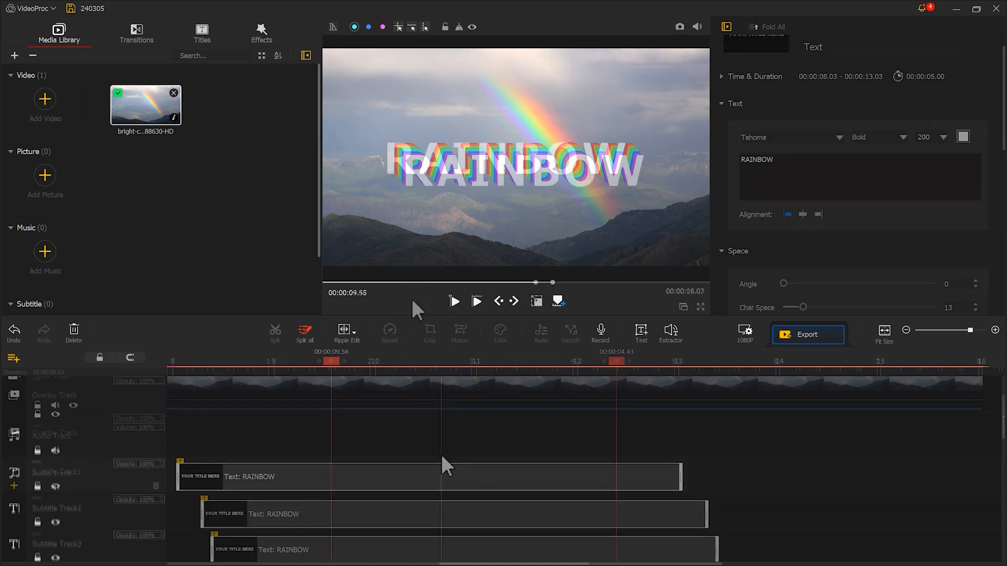
Step: Copy the white RAINBOW clip on Subtitle Track1 and place the duplicate on Subtitle Track2, starting at 00:00:08.03
{"action": "key", "text": "Delete"}
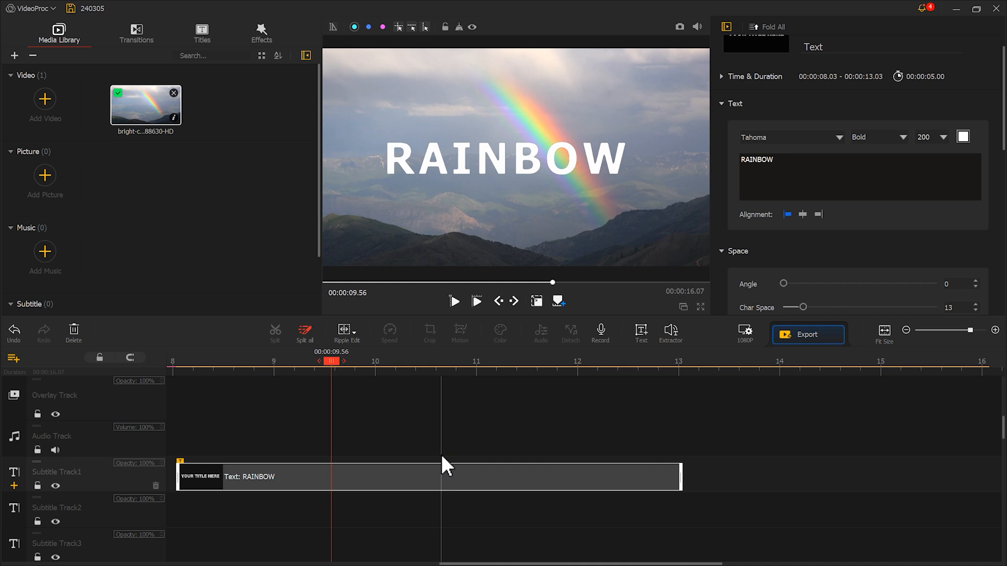
{"action": "right_click", "coordinate": [317, 478]}
{"action": "left_click", "coordinate": [336, 511]}
{"action": "right_click", "coordinate": [321, 507]}
{"action": "left_click", "coordinate": [342, 525]}
{"action": "left_click_drag", "start_coordinate": [331, 518], "coordinate": [226, 518]}
Step: Recolor the Subtitle Track2 title pale red (#ff877e) and offset it slightly up and to the left of the white title
{"action": "left_click", "coordinate": [962, 137]}
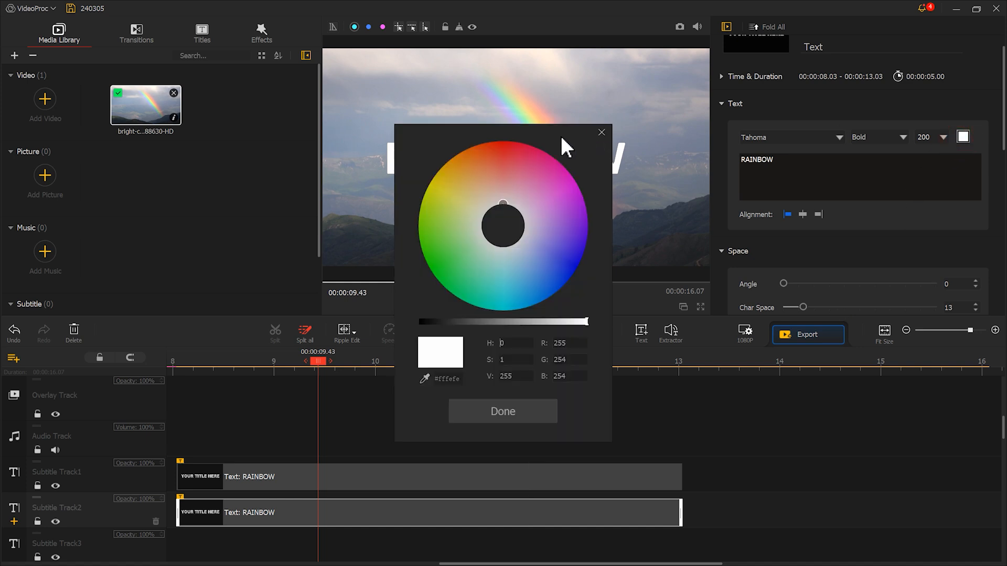
{"action": "left_click_drag", "start_coordinate": [503, 147], "coordinate": [500, 172]}
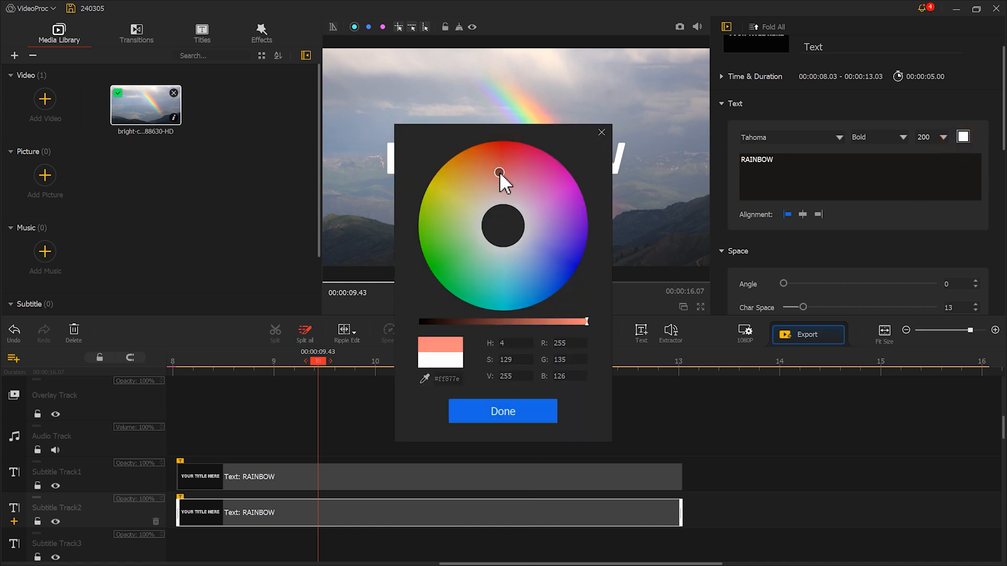
{"action": "left_click", "coordinate": [499, 414]}
{"action": "left_click", "coordinate": [537, 297]}
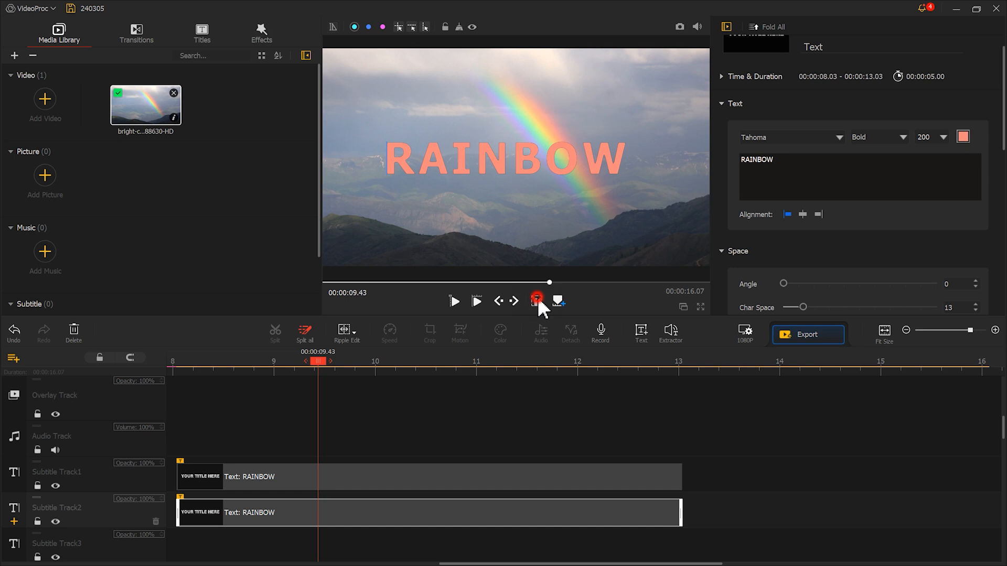
{"action": "left_click_drag", "start_coordinate": [632, 175], "coordinate": [631, 173]}
Step: Paste a copy of the pale red title on Subtitle Track3, aligned to start at 00:00:08.03
{"action": "scroll", "coordinate": [270, 466], "scroll_direction": "down", "scroll_amount": 2}
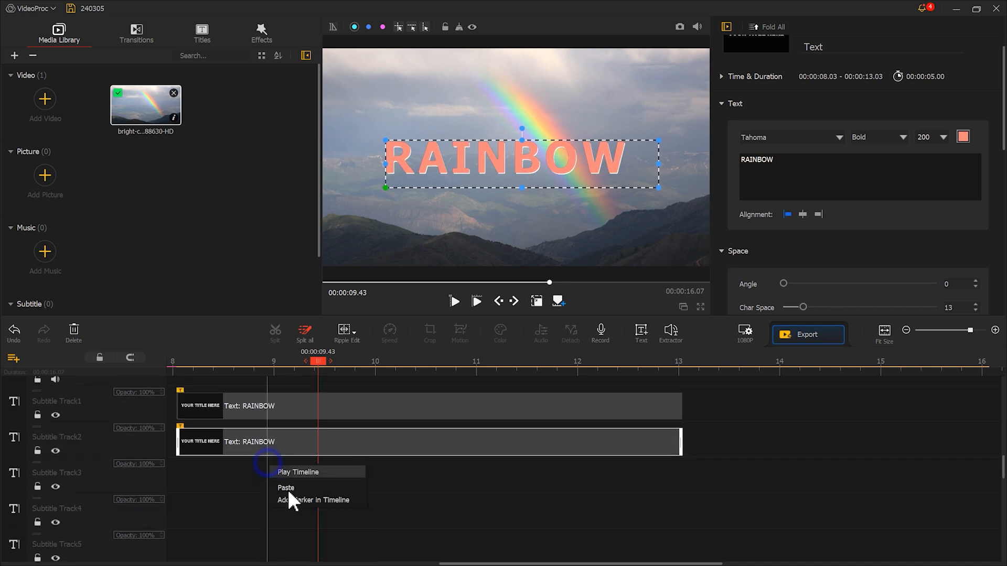
{"action": "left_click", "coordinate": [267, 472]}
{"action": "key", "text": "ctrl+v"}
{"action": "left_click_drag", "start_coordinate": [271, 476], "coordinate": [181, 476]}
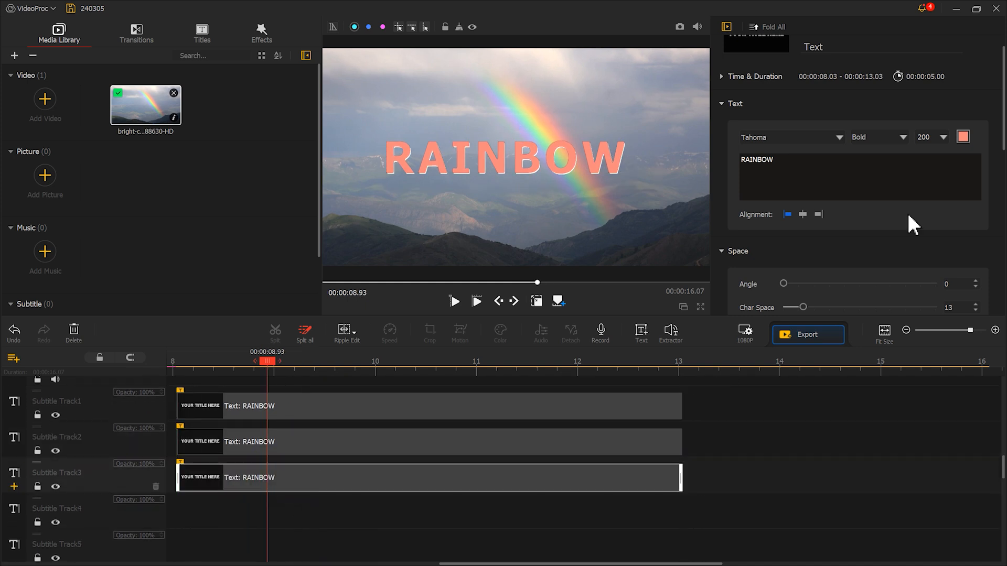
Step: Recolor the Subtitle Track3 title light orange and nudge it slightly up and to the left
{"action": "left_click", "coordinate": [962, 136]}
{"action": "left_click_drag", "start_coordinate": [479, 179], "coordinate": [478, 174]}
{"action": "left_click", "coordinate": [504, 407]}
{"action": "left_click_drag", "start_coordinate": [628, 169], "coordinate": [627, 168]}
Step: Copy the light orange title clip and place the duplicate on Subtitle Track4, starting at 00:00:08.03
{"action": "right_click", "coordinate": [341, 477]}
{"action": "left_click", "coordinate": [361, 509]}
{"action": "key", "text": "ctrl+v"}
{"action": "left_click_drag", "start_coordinate": [373, 517], "coordinate": [215, 517]}
Step: Recolor the Subtitle Track4 title pale yellow (#fffc9b) and offset it slightly up and to the left of the orange title
{"action": "left_click", "coordinate": [963, 137]}
{"action": "left_click_drag", "start_coordinate": [469, 195], "coordinate": [464, 201]}
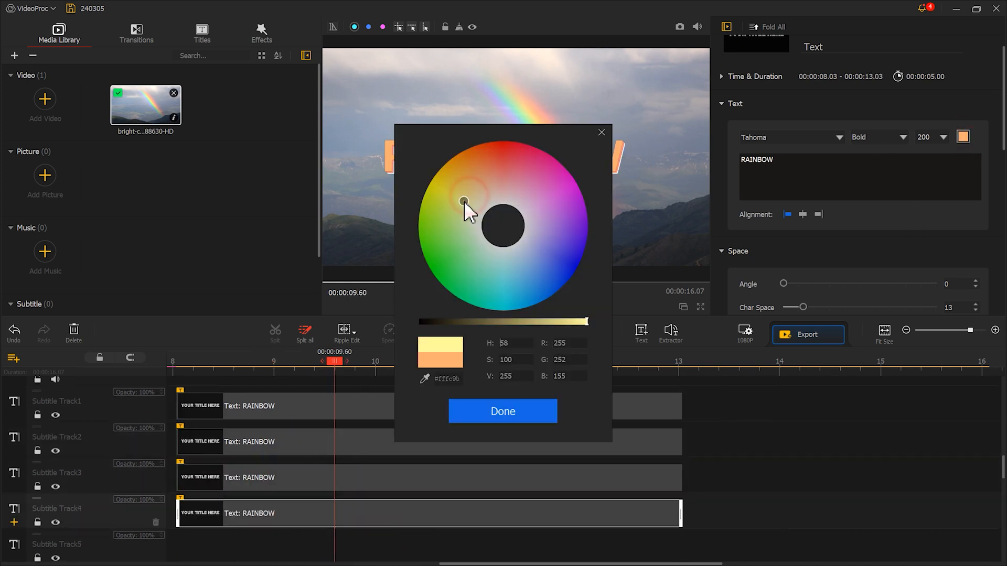
{"action": "left_click", "coordinate": [503, 411]}
{"action": "left_click_drag", "start_coordinate": [619, 173], "coordinate": [614, 170]}
Step: Paste a copy of the pale yellow title at 00:00:08.03 on Subtitle Track5 and recolor it pale green
{"action": "scroll", "coordinate": [288, 480], "scroll_direction": "down", "scroll_amount": 2}
{"action": "left_click", "coordinate": [287, 477]}
{"action": "key", "text": "ctrl+v"}
{"action": "left_click_drag", "start_coordinate": [294, 478], "coordinate": [183, 478]}
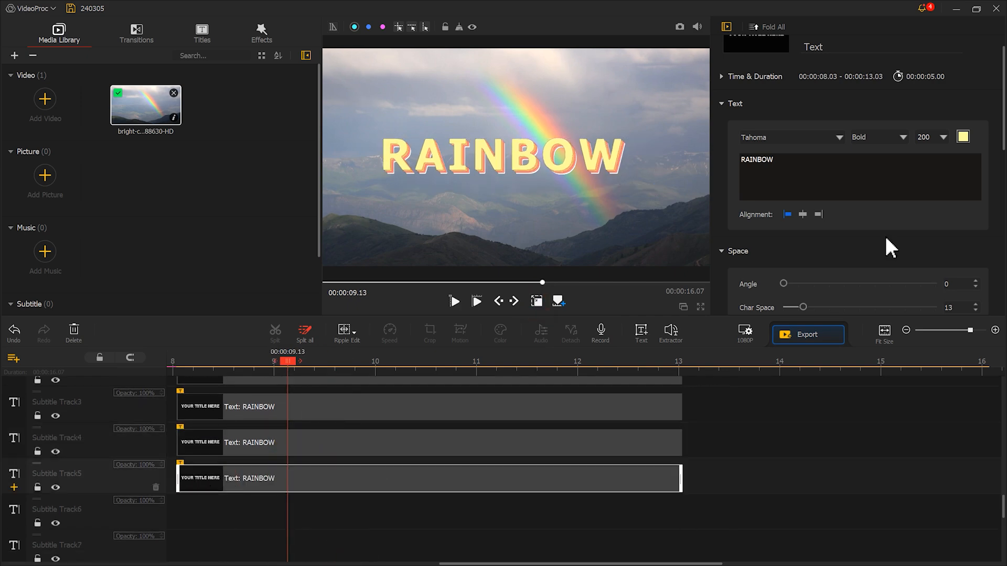
{"action": "left_click", "coordinate": [963, 136]}
{"action": "left_click", "coordinate": [460, 251]}
{"action": "left_click", "coordinate": [508, 414]}
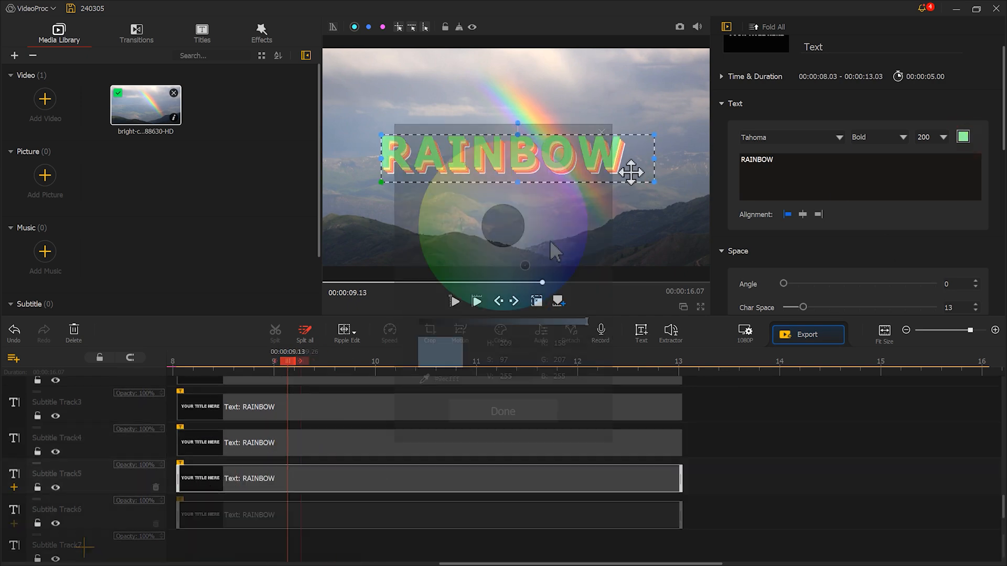
Step: Recolor the title on the lowest subtitle track pale purple (#d5b4ff) and fine-tune its position over the other copies
{"action": "left_click", "coordinate": [963, 137]}
{"action": "left_click", "coordinate": [542, 228]}
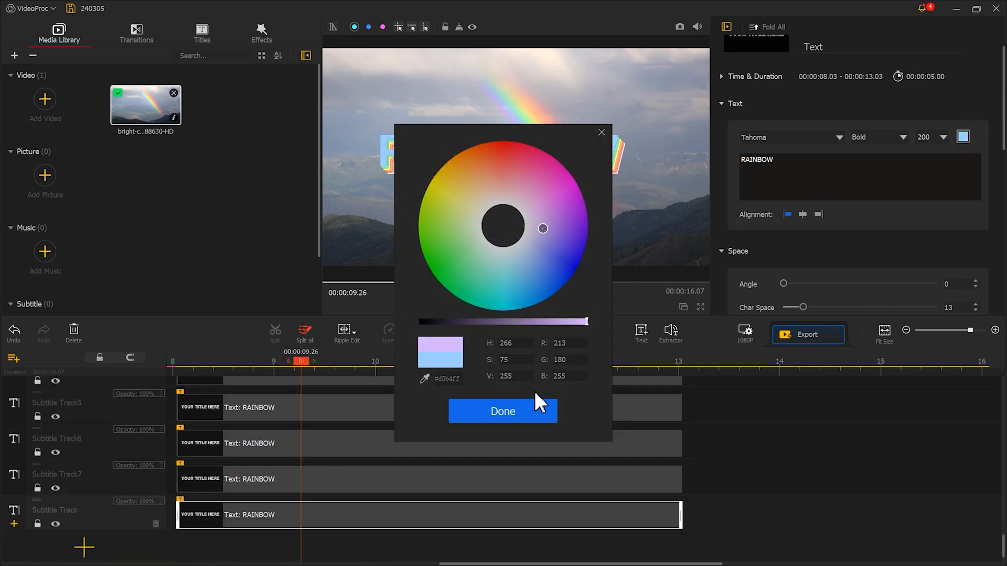
{"action": "left_click", "coordinate": [513, 408]}
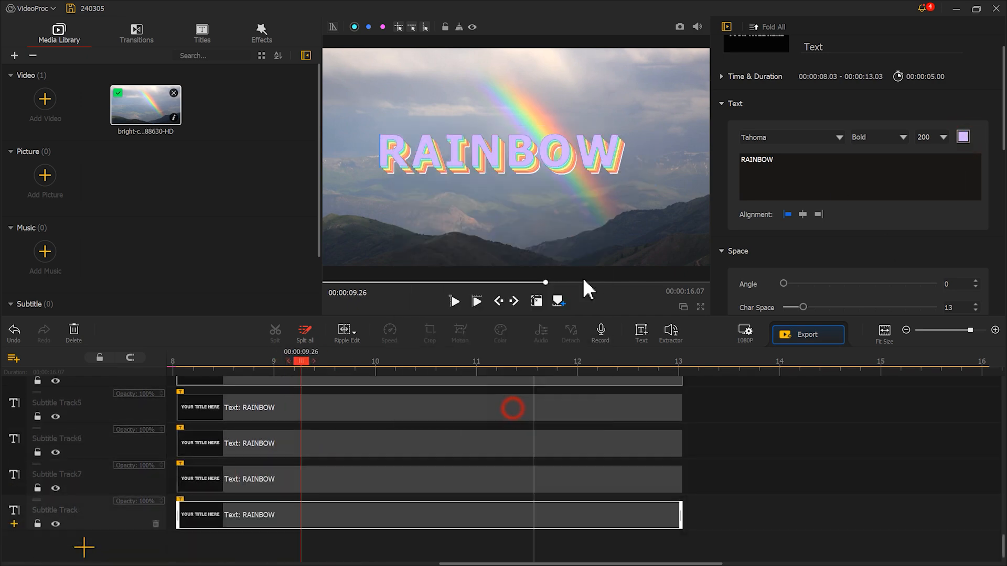
{"action": "left_click", "coordinate": [646, 153]}
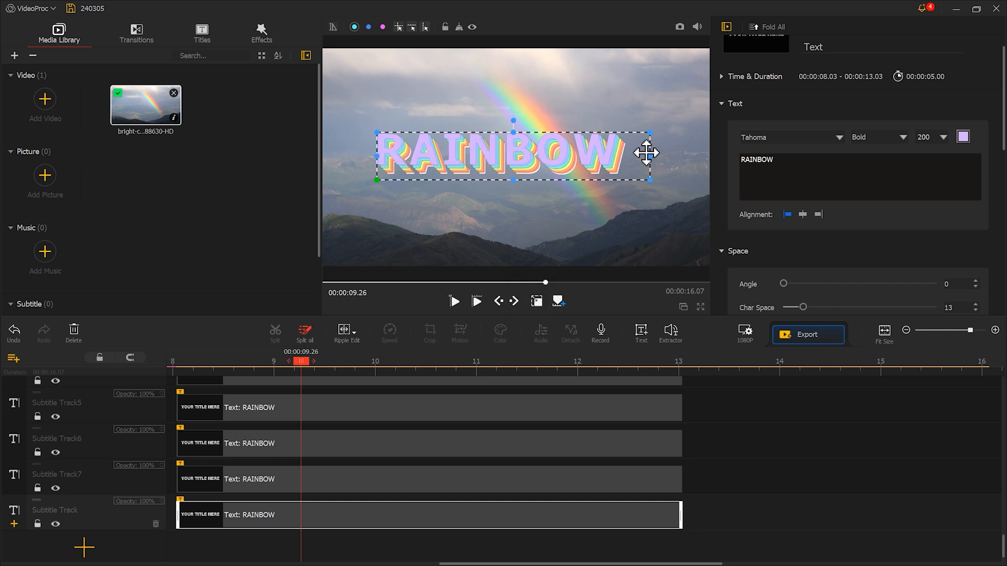
{"action": "left_click_drag", "start_coordinate": [646, 153], "coordinate": [647, 153]}
Step: Move the white title's Subtitle Track1 below all other subtitle tracks and position the white title over the purple copy
{"action": "scroll", "coordinate": [293, 430], "scroll_direction": "up", "scroll_amount": 5}
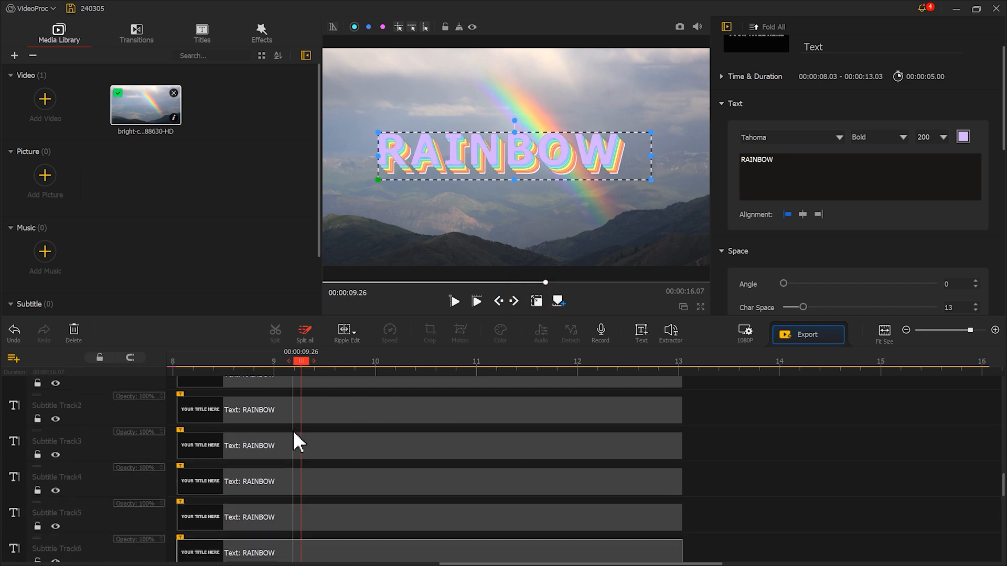
{"action": "scroll", "coordinate": [211, 487], "scroll_direction": "down", "scroll_amount": 1}
{"action": "left_click", "coordinate": [217, 478]}
{"action": "left_click_drag", "start_coordinate": [37, 466], "coordinate": [31, 497]}
{"action": "left_click", "coordinate": [259, 498]}
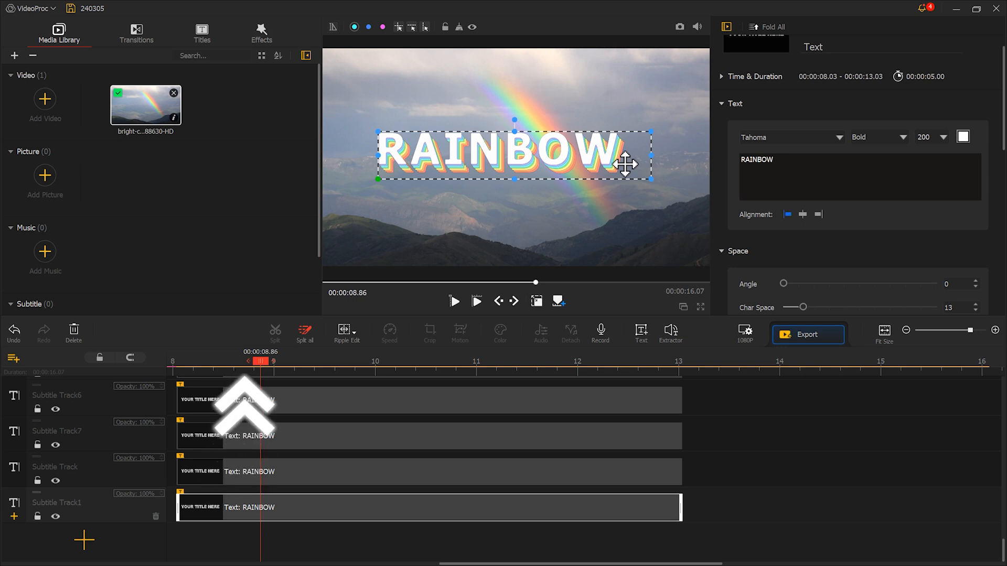
{"action": "left_click_drag", "start_coordinate": [624, 166], "coordinate": [624, 165]}
Step: Stagger the pastel title clips so each starts slightly later than the one below it, with the pale red clip starting at 00:00:08.60
{"action": "left_click_drag", "start_coordinate": [194, 480], "coordinate": [200, 477]}
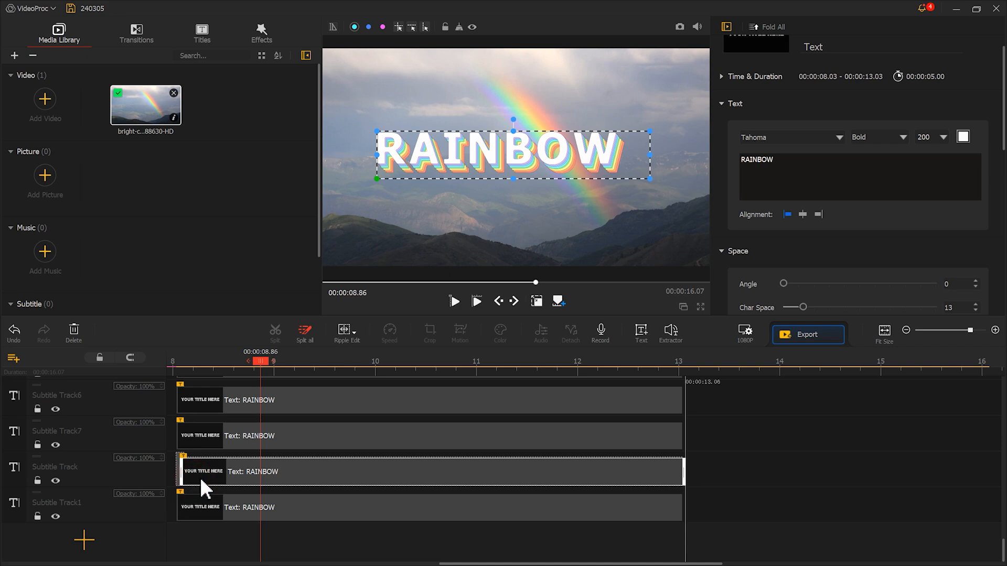
{"action": "left_click_drag", "start_coordinate": [200, 443], "coordinate": [218, 440]}
{"action": "left_click_drag", "start_coordinate": [206, 405], "coordinate": [215, 474]}
{"action": "left_click_drag", "start_coordinate": [215, 438], "coordinate": [234, 439]}
{"action": "left_click_drag", "start_coordinate": [216, 399], "coordinate": [255, 414]}
{"action": "scroll", "coordinate": [215, 438], "scroll_direction": "up", "scroll_amount": 2}
{"action": "left_click_drag", "start_coordinate": [214, 441], "coordinate": [258, 452]}
{"action": "left_click_drag", "start_coordinate": [227, 415], "coordinate": [277, 422]}
{"action": "scroll", "coordinate": [260, 440], "scroll_direction": "down", "scroll_amount": 4}
Step: Preview the pastel RAINBOW title animation over the video from 00:00:08.00
{"action": "left_click", "coordinate": [174, 366]}
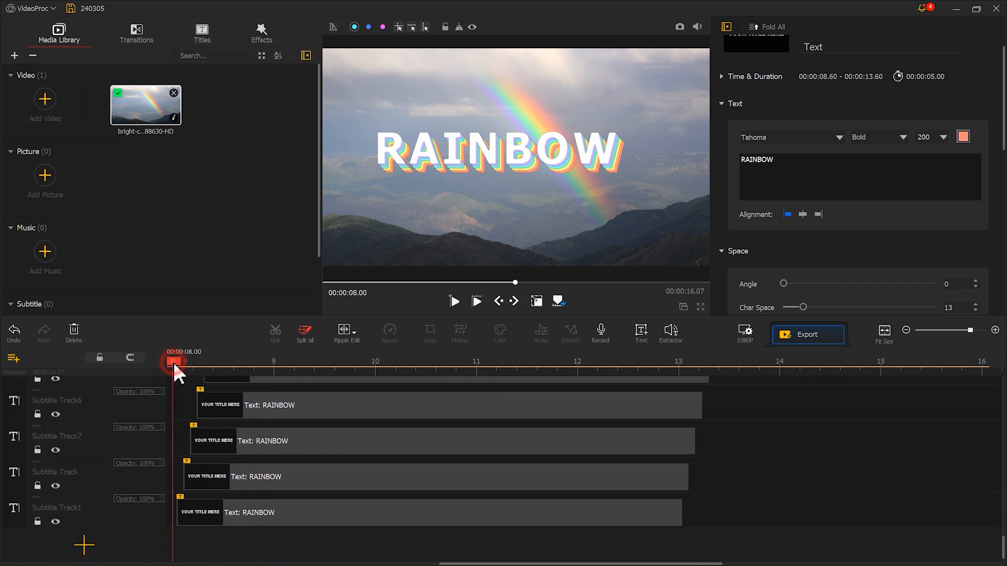
{"action": "left_click", "coordinate": [458, 303]}
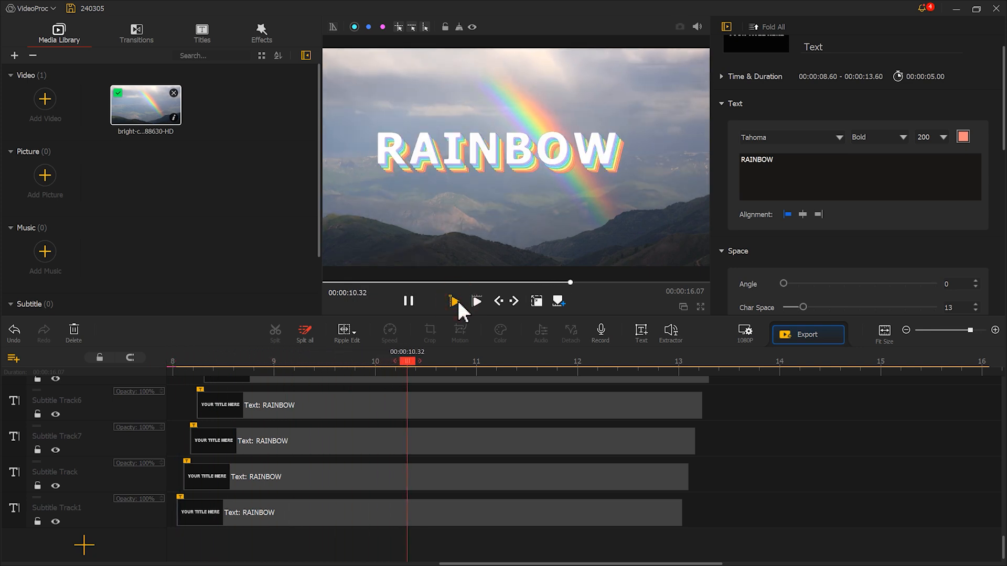
{"action": "left_click", "coordinate": [408, 301]}
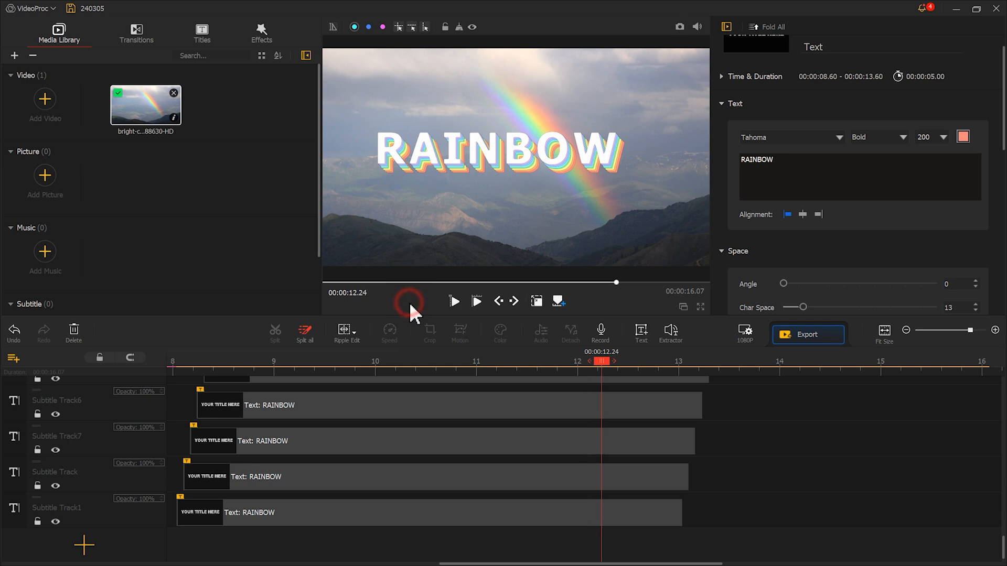